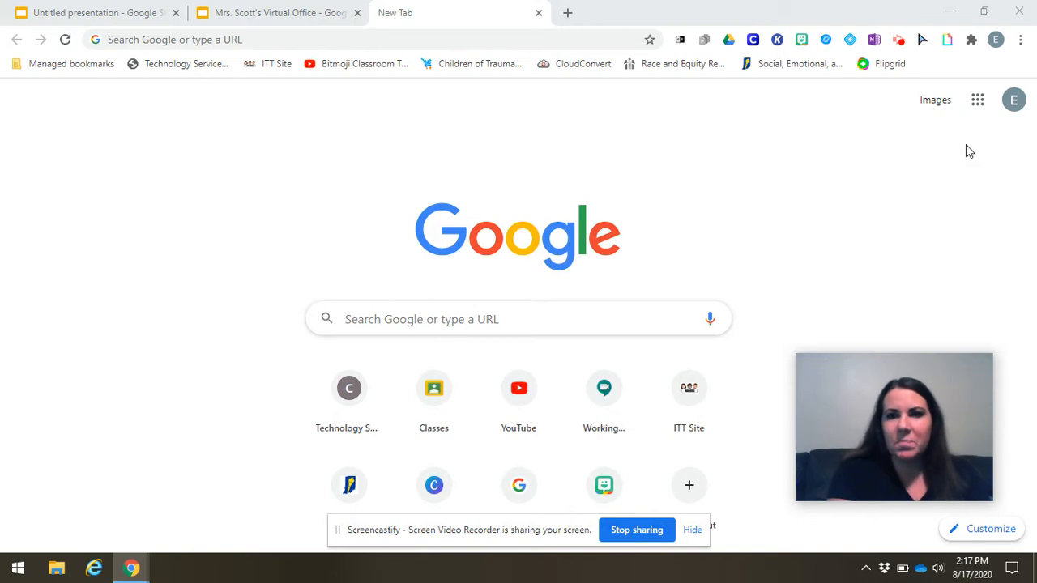
Step: Open Google Forms from the Google apps and start a new blank form
{"action": "left_click", "coordinate": [977, 104]}
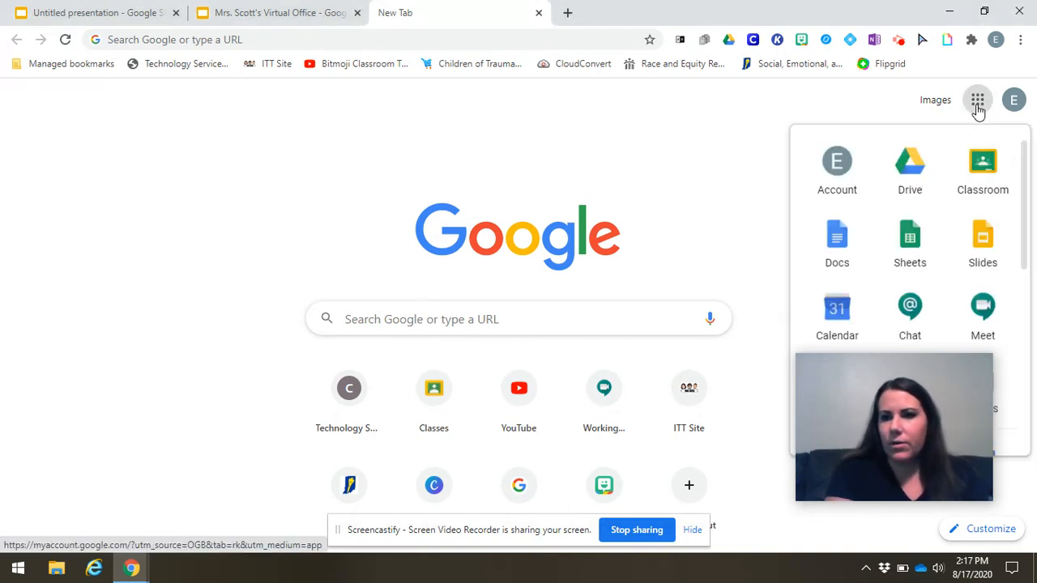
{"action": "scroll", "coordinate": [1024, 188], "scroll_direction": "down", "scroll_amount": 2}
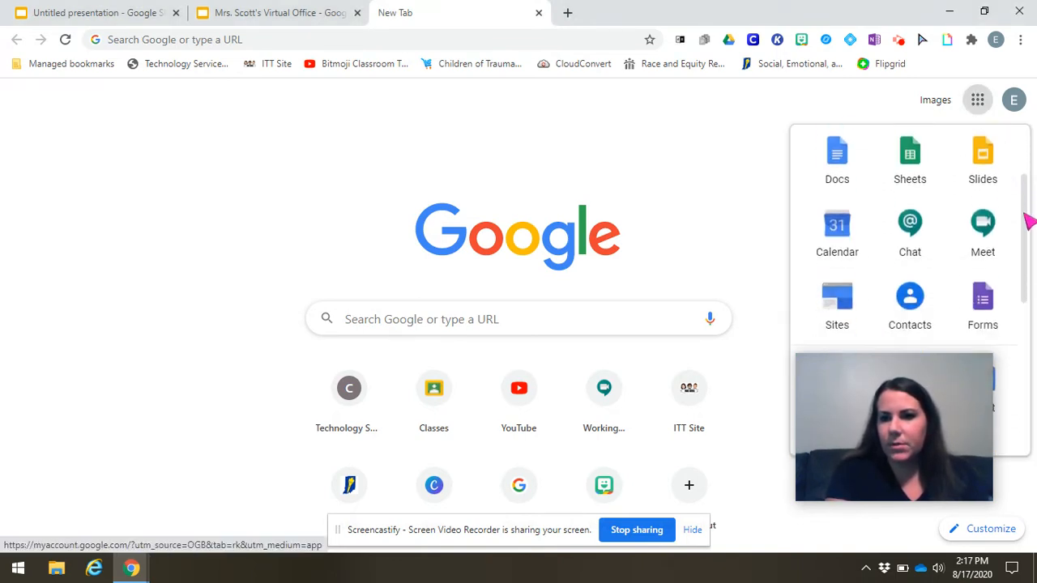
{"action": "left_click", "coordinate": [992, 234]}
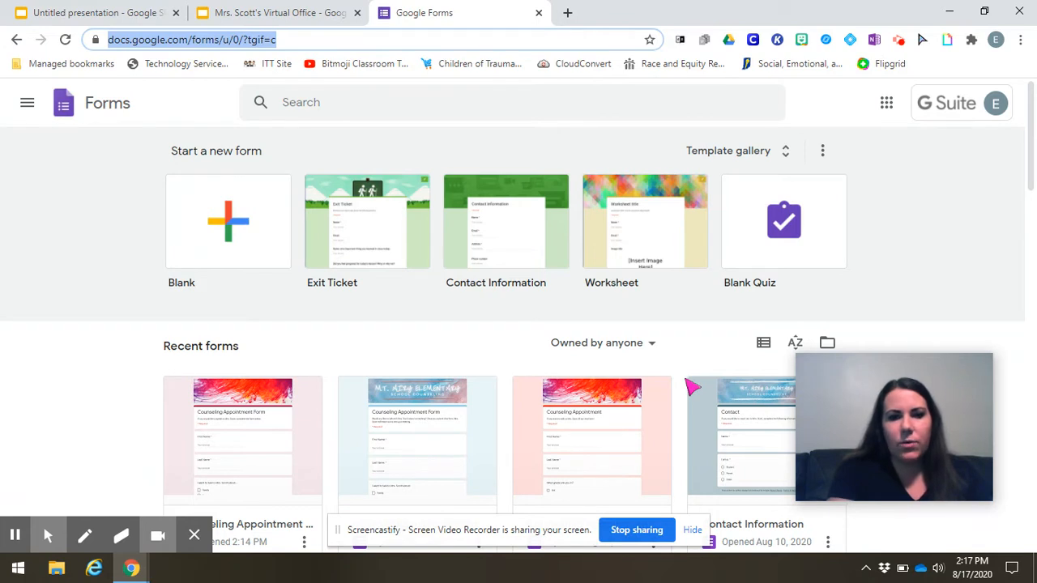
{"action": "left_click", "coordinate": [253, 233]}
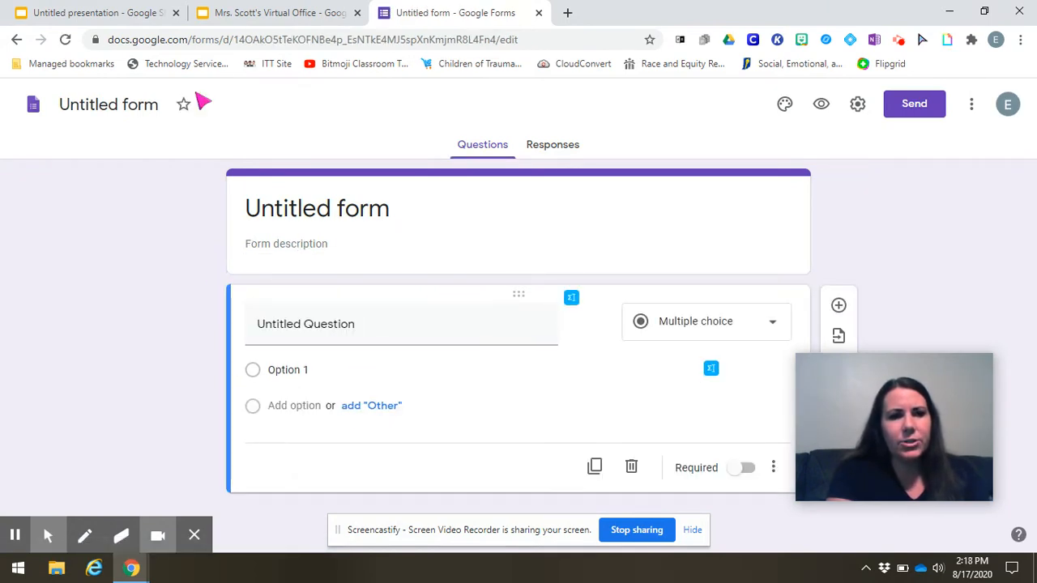
Step: Present the virtual office slide, open its linked appointment form and review the questions down to the days and times grid
{"action": "left_click", "coordinate": [267, 12]}
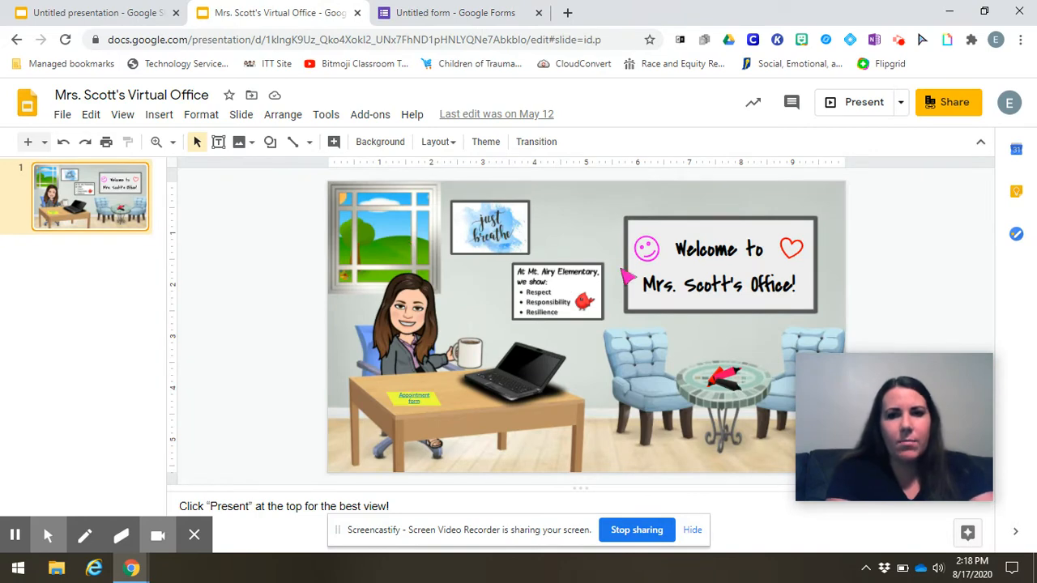
{"action": "left_click", "coordinate": [858, 112]}
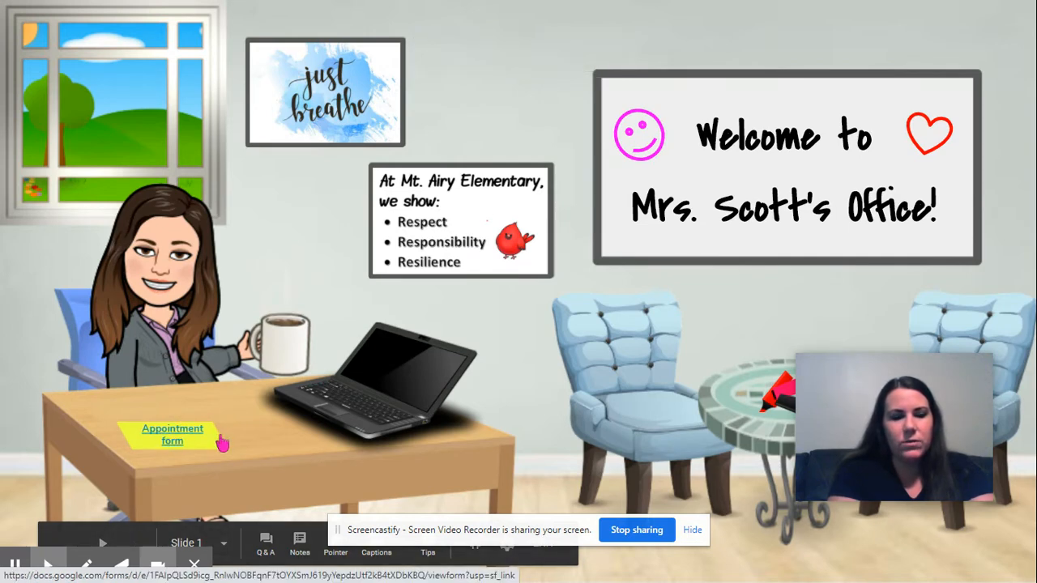
{"action": "left_click", "coordinate": [183, 442]}
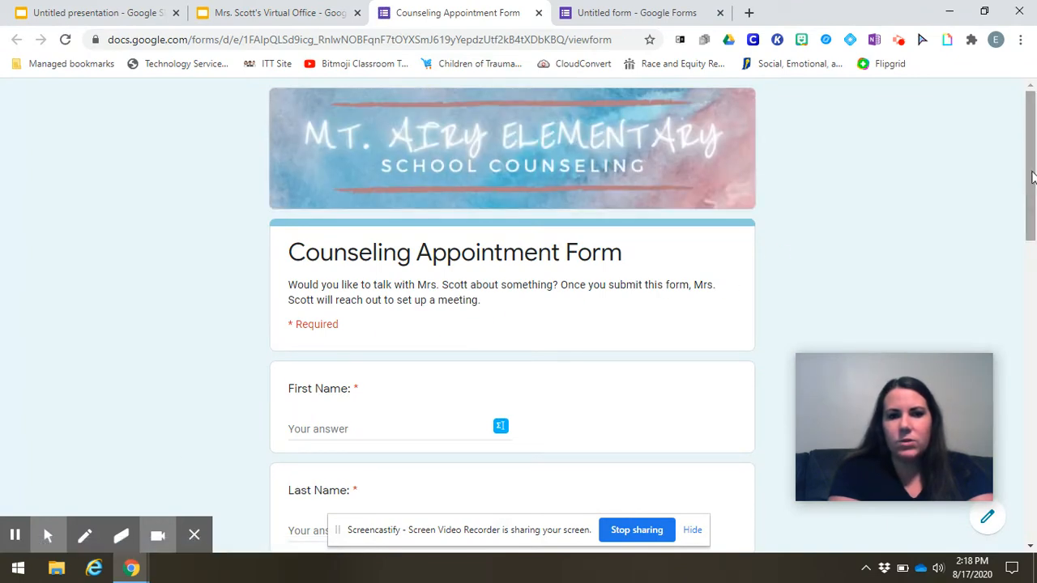
{"action": "left_click_drag", "start_coordinate": [1031, 176], "coordinate": [1027, 456]}
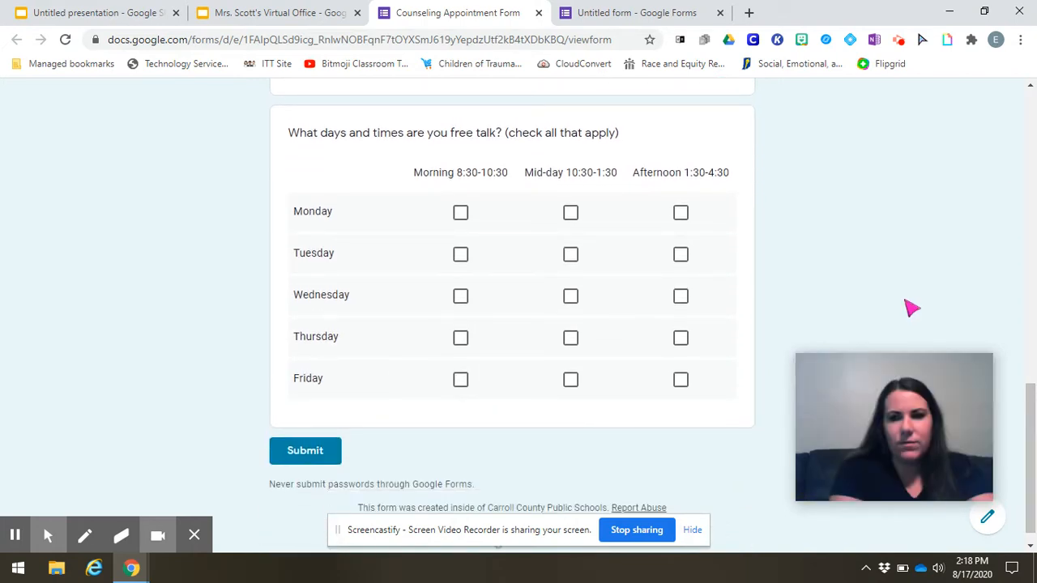
Step: Return to the untitled form and title it "Counseling Appointment Request", leaving the description blank
{"action": "left_click", "coordinate": [625, 8]}
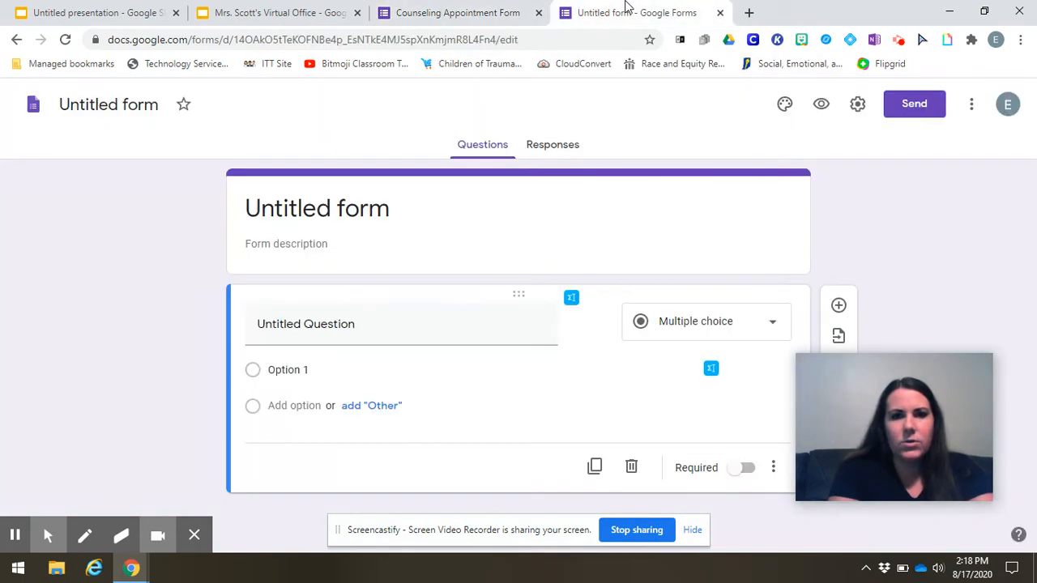
{"action": "left_click", "coordinate": [340, 209]}
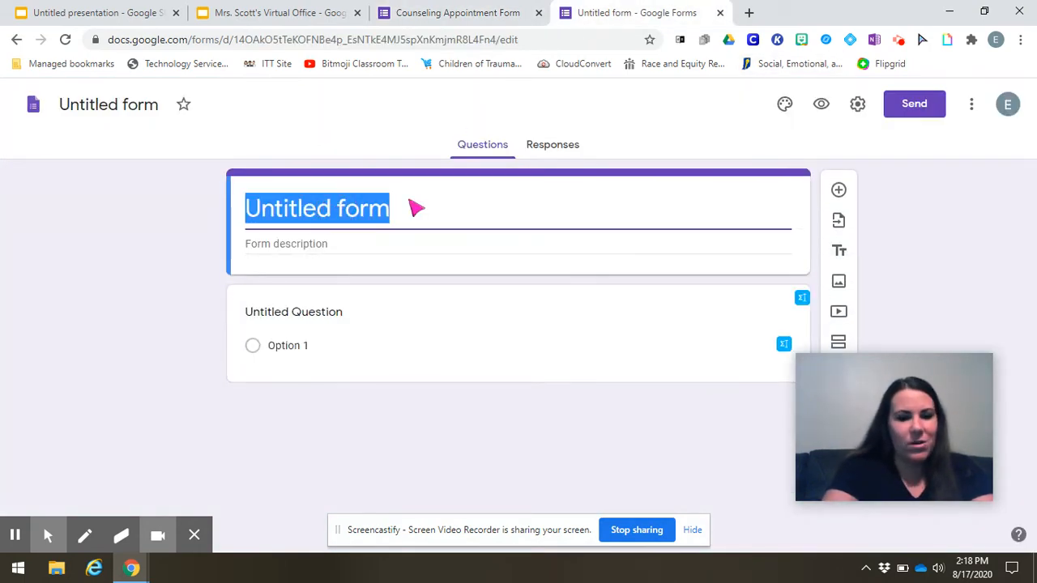
{"action": "type", "text": "Counseling "}
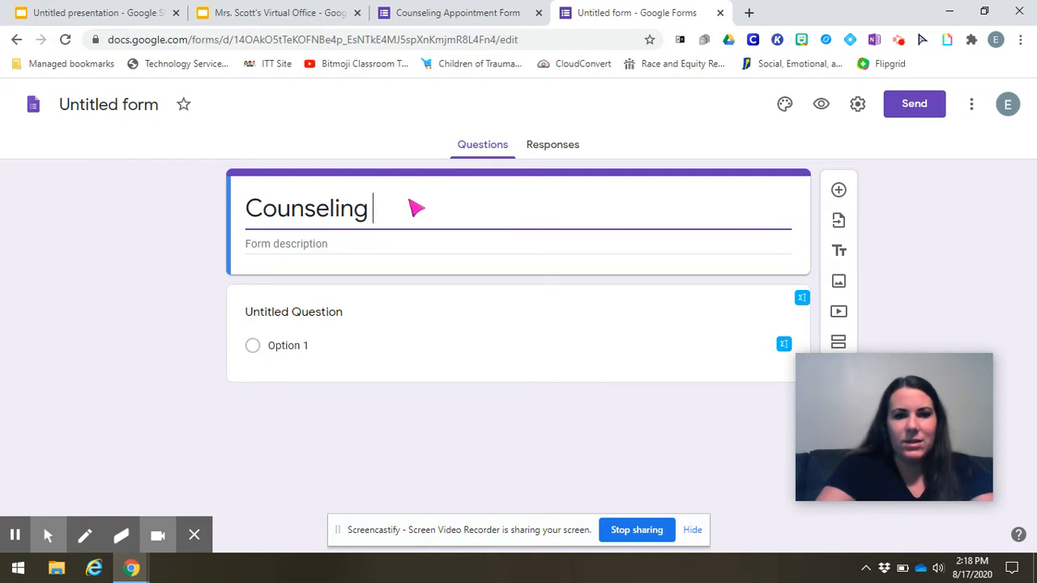
{"action": "type", "text": "Appoint"}
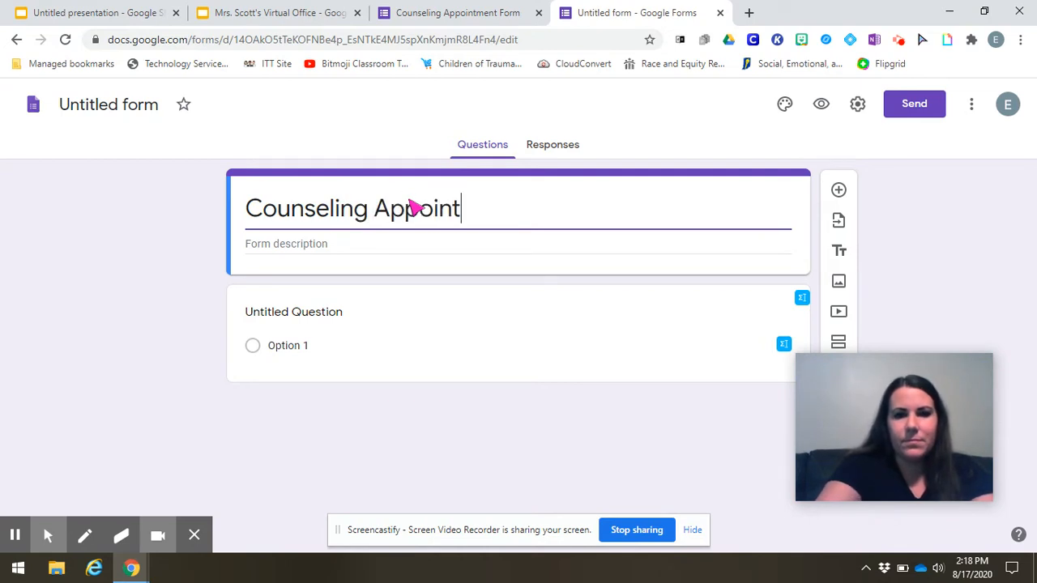
{"action": "type", "text": "ment Re"}
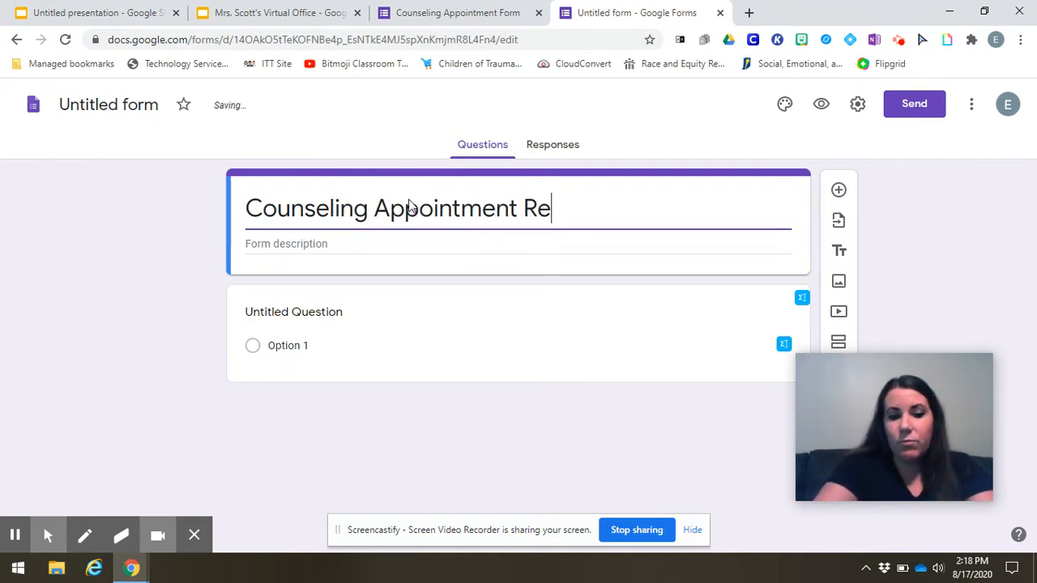
{"action": "type", "text": "quest"}
{"action": "left_click", "coordinate": [369, 253]}
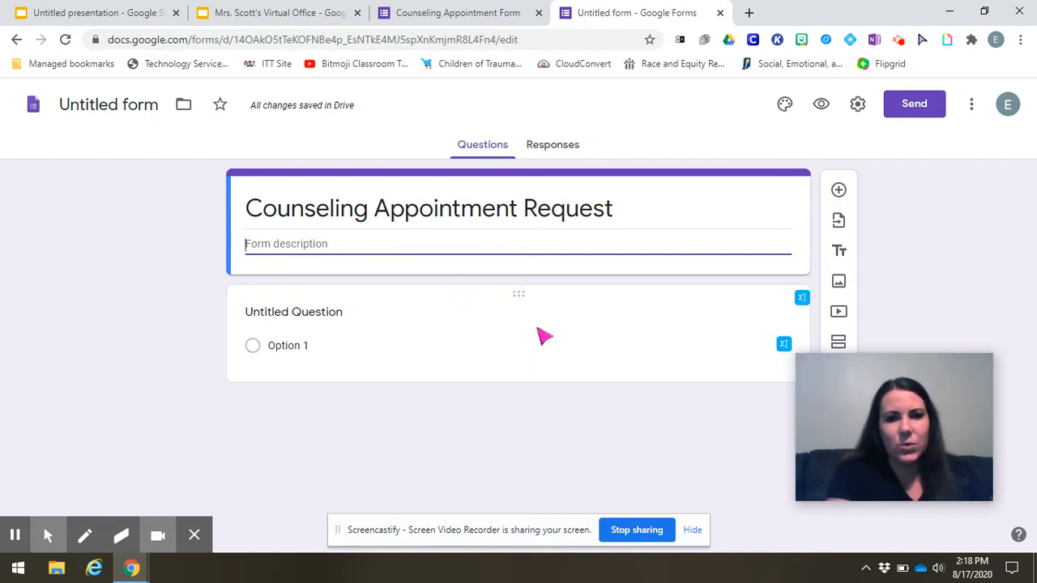
{"action": "left_click", "coordinate": [937, 228]}
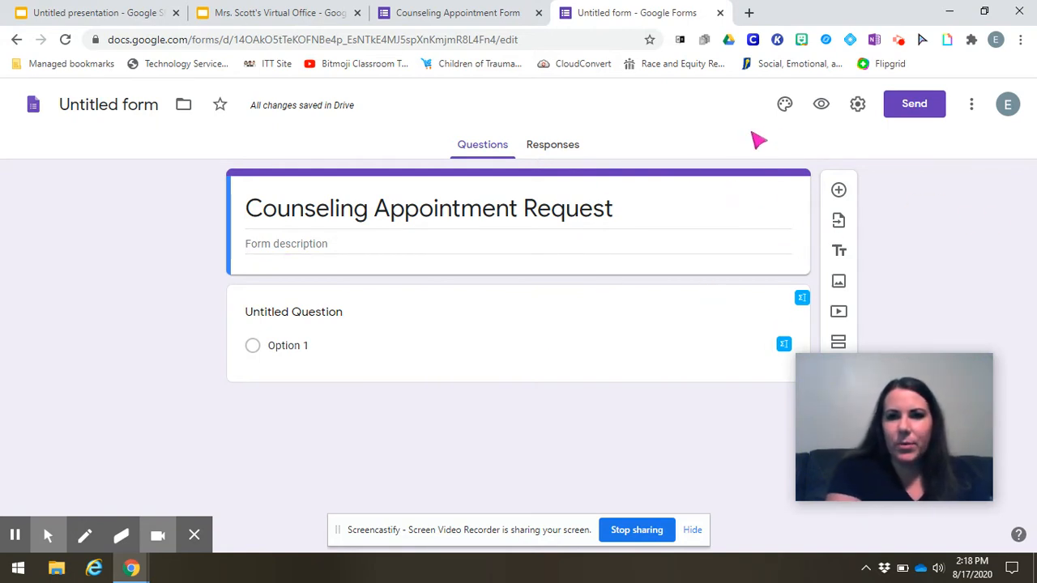
Step: Insert the red and orange ink-swirl picture from the Work and School themes as the form's header image
{"action": "left_click", "coordinate": [786, 107]}
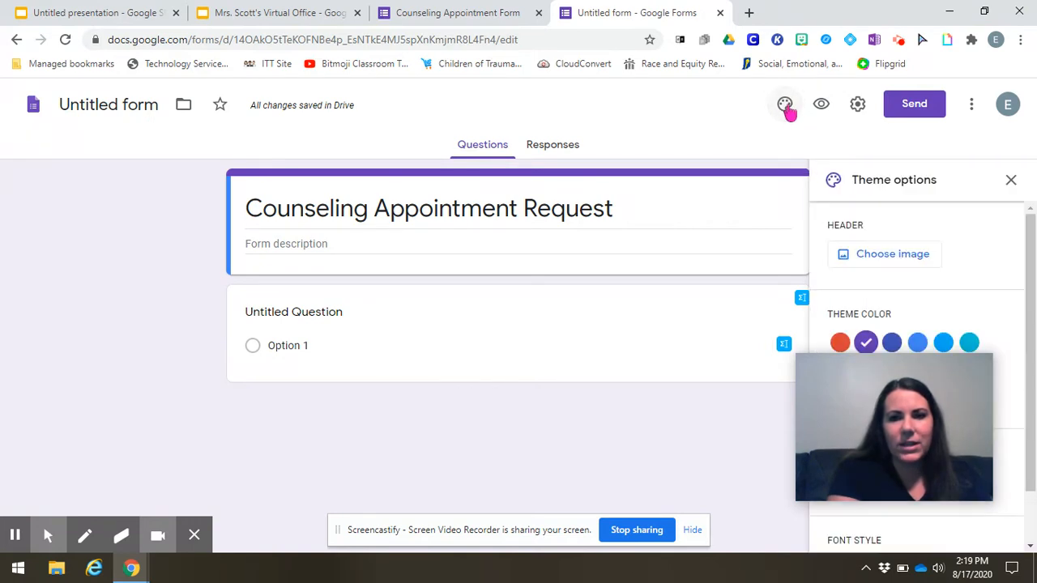
{"action": "left_click", "coordinate": [879, 266]}
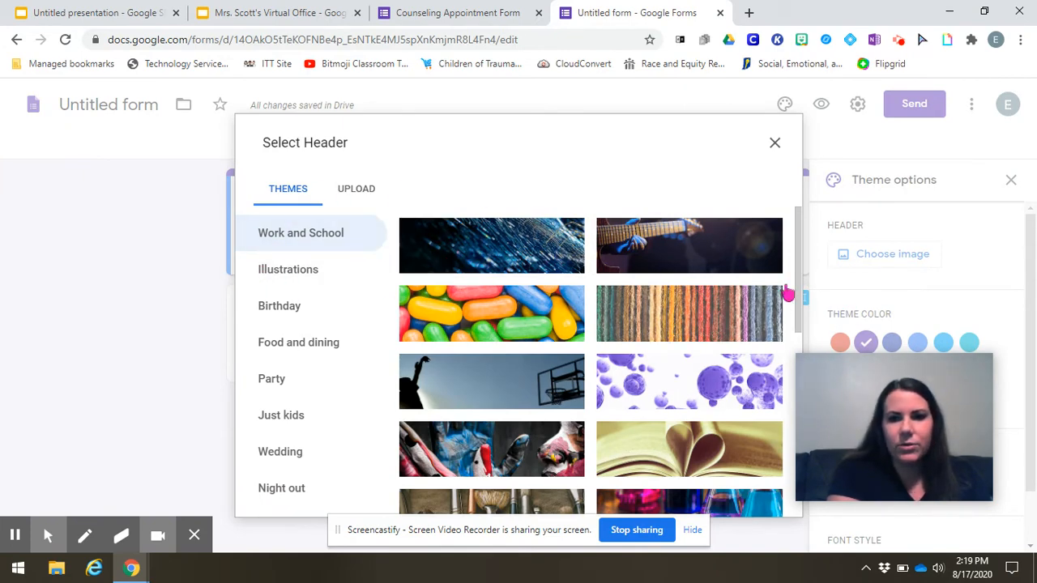
{"action": "scroll", "coordinate": [788, 294], "scroll_direction": "down", "scroll_amount": 8}
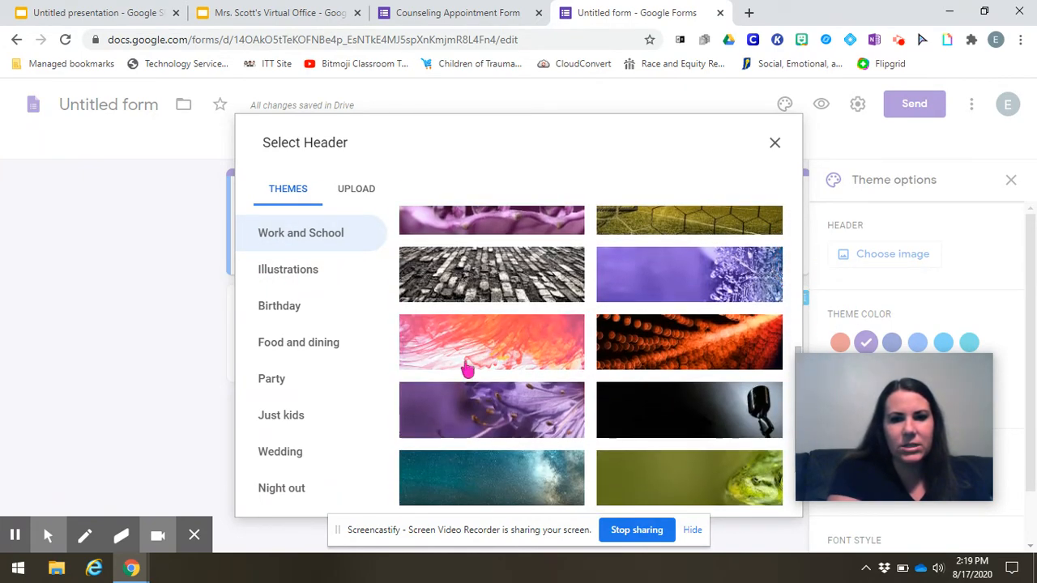
{"action": "left_click", "coordinate": [468, 364]}
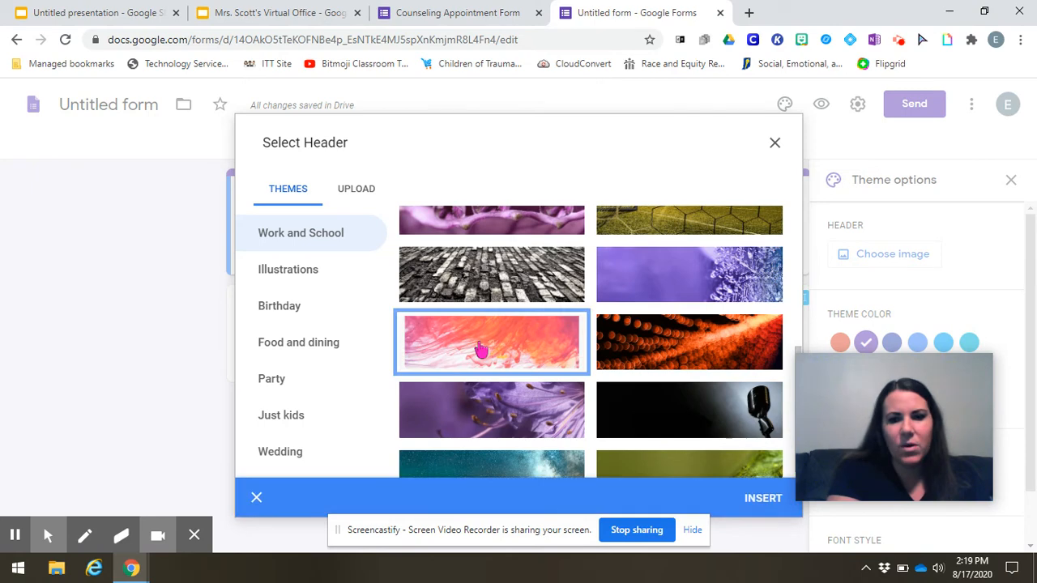
{"action": "left_click", "coordinate": [763, 498]}
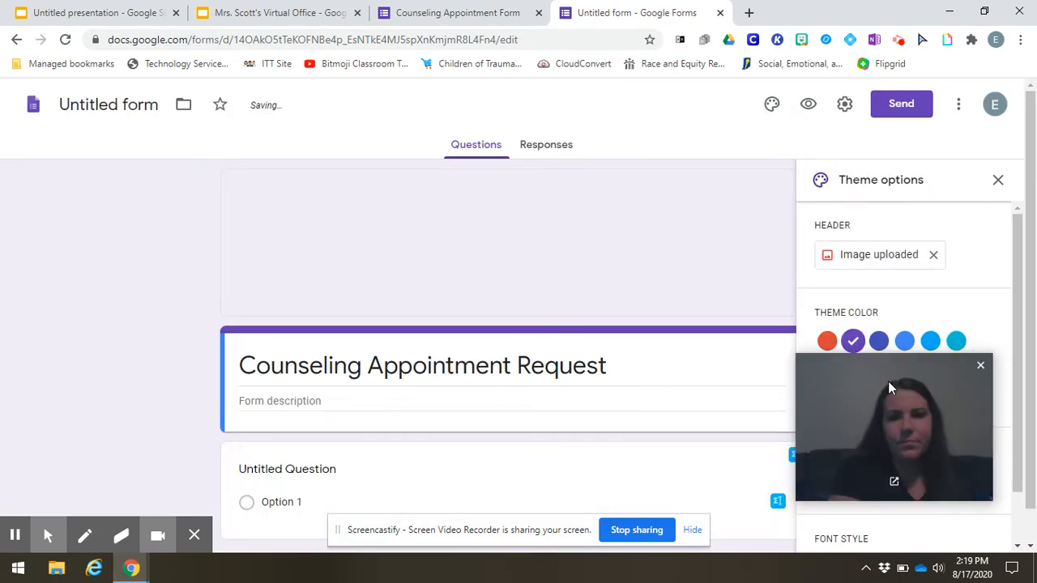
Step: Set the form's theme color to dark crimson and its background color to the Dark #e4b3ca shade
{"action": "left_click_drag", "start_coordinate": [887, 380], "coordinate": [138, 296]}
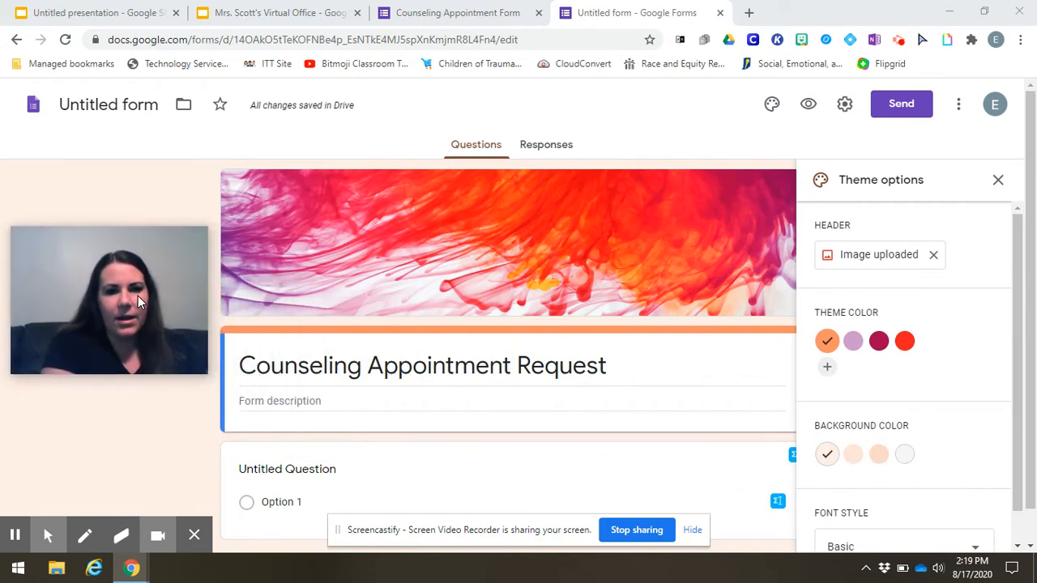
{"action": "left_click", "coordinate": [878, 341]}
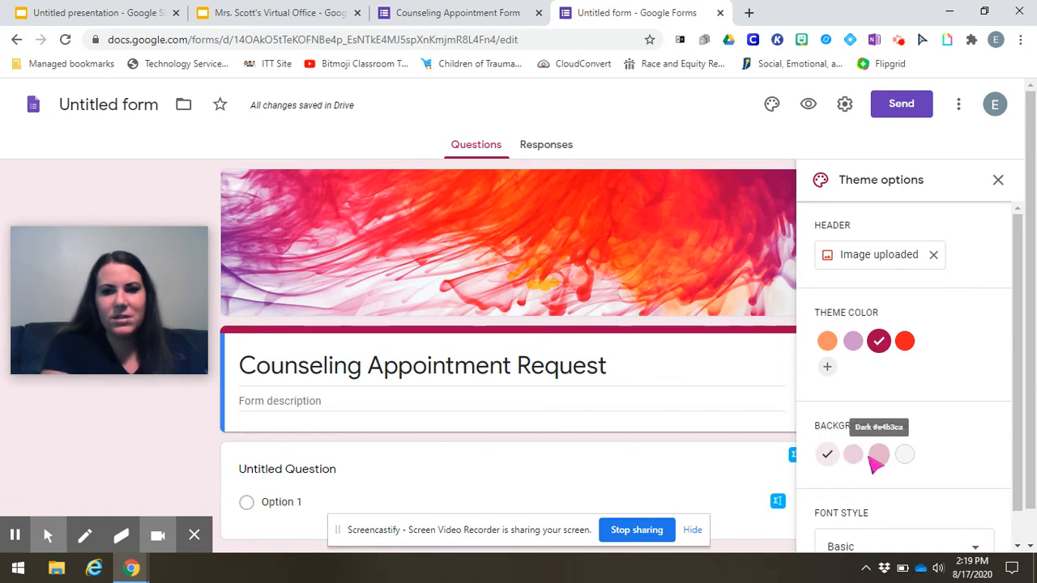
{"action": "left_click", "coordinate": [877, 455]}
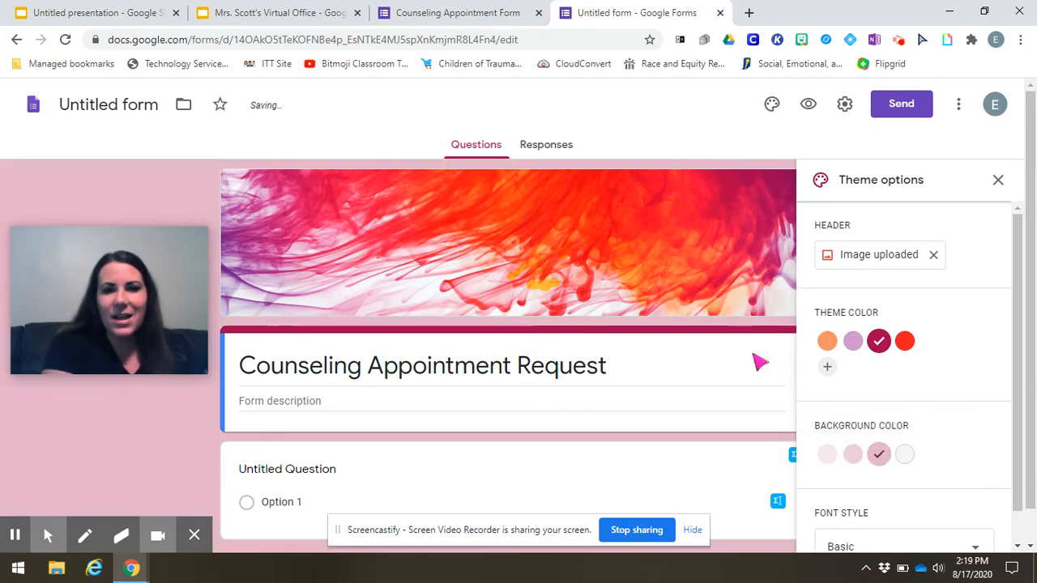
{"action": "left_click", "coordinate": [997, 181]}
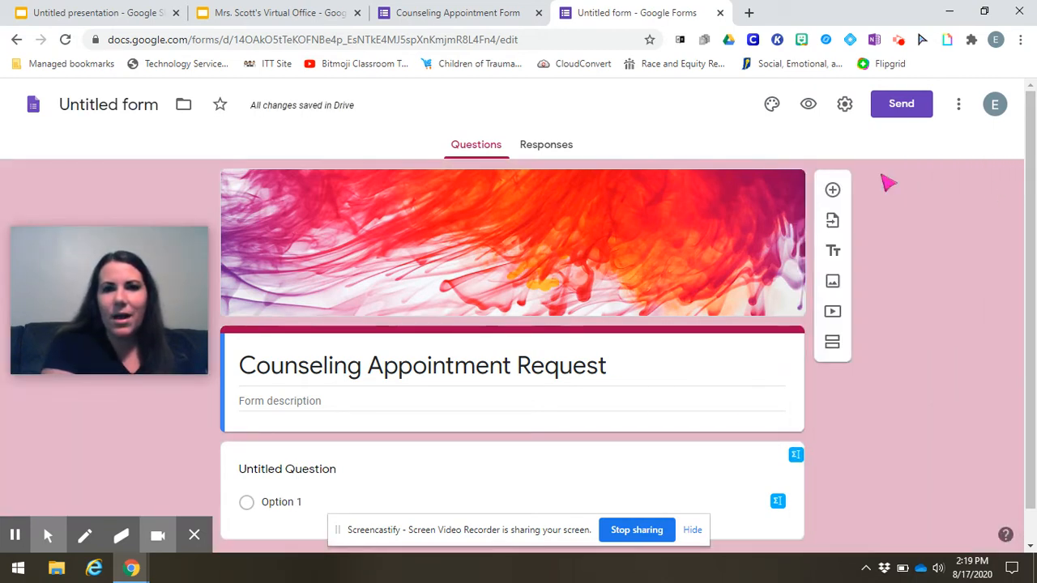
Step: Look at the custom header banner on the existing Counseling Appointment Form, and return to the new form
{"action": "left_click", "coordinate": [440, 11]}
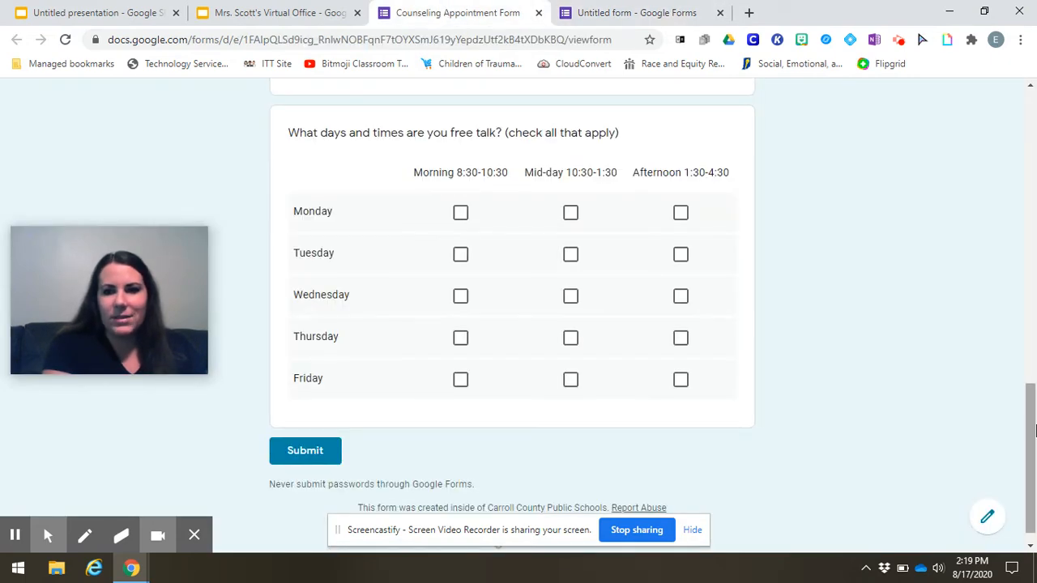
{"action": "left_click_drag", "start_coordinate": [1035, 429], "coordinate": [1035, 53]}
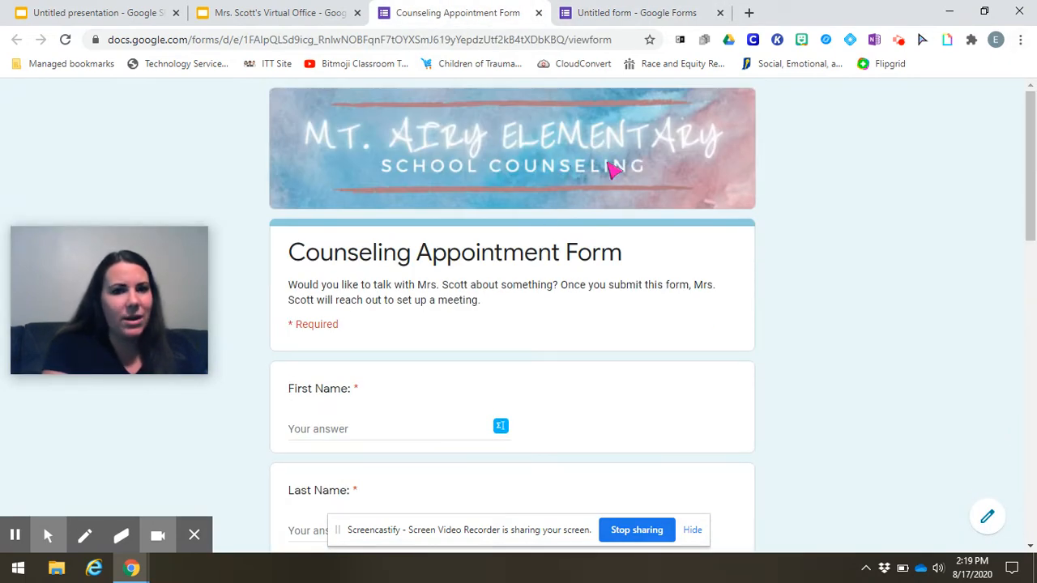
{"action": "left_click", "coordinate": [638, 10]}
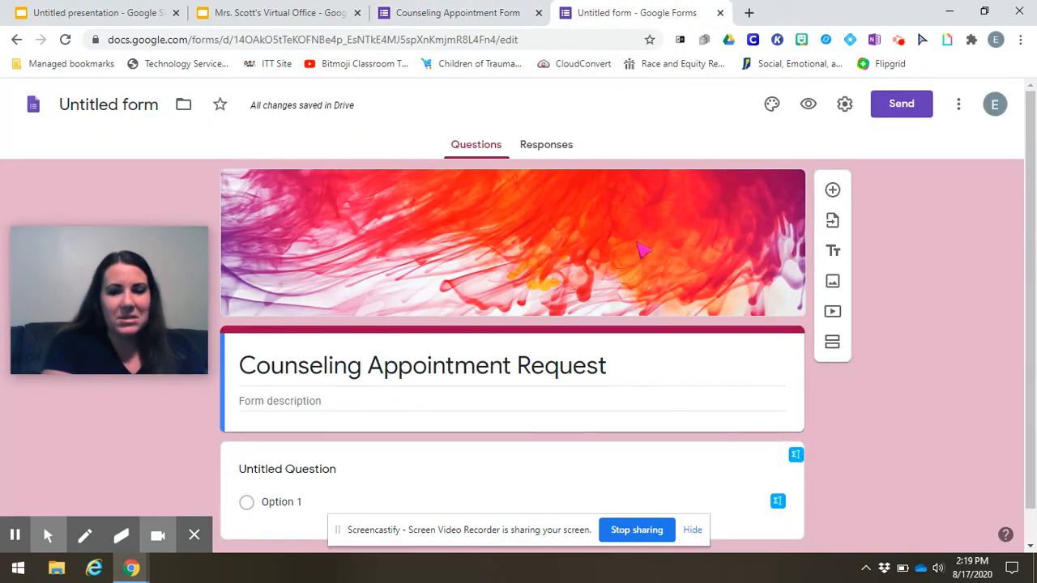
Step: Title the form's untitled question "First Name"
{"action": "scroll", "coordinate": [834, 316], "scroll_direction": "down", "scroll_amount": 1}
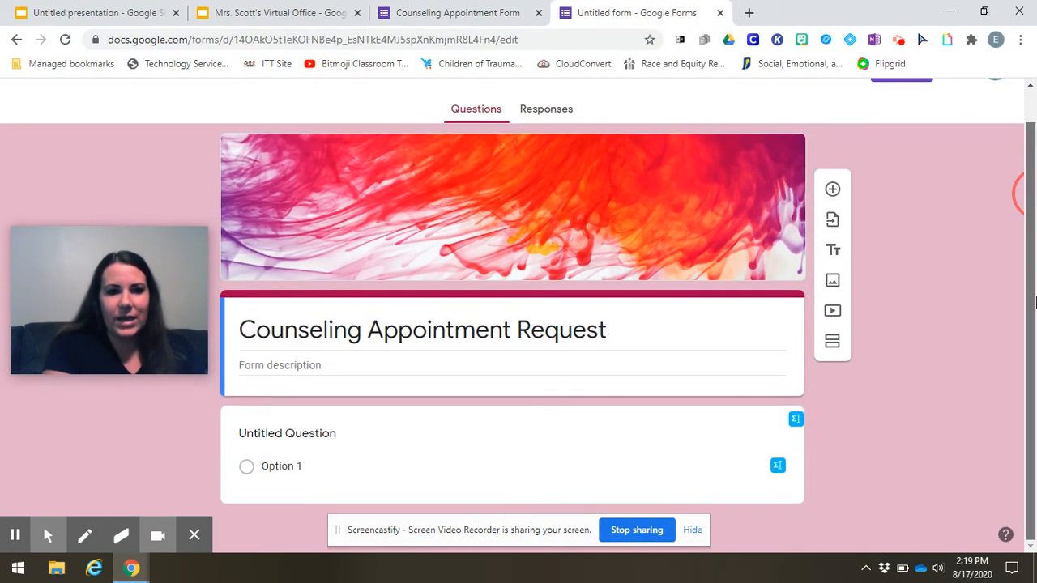
{"action": "left_click", "coordinate": [300, 441]}
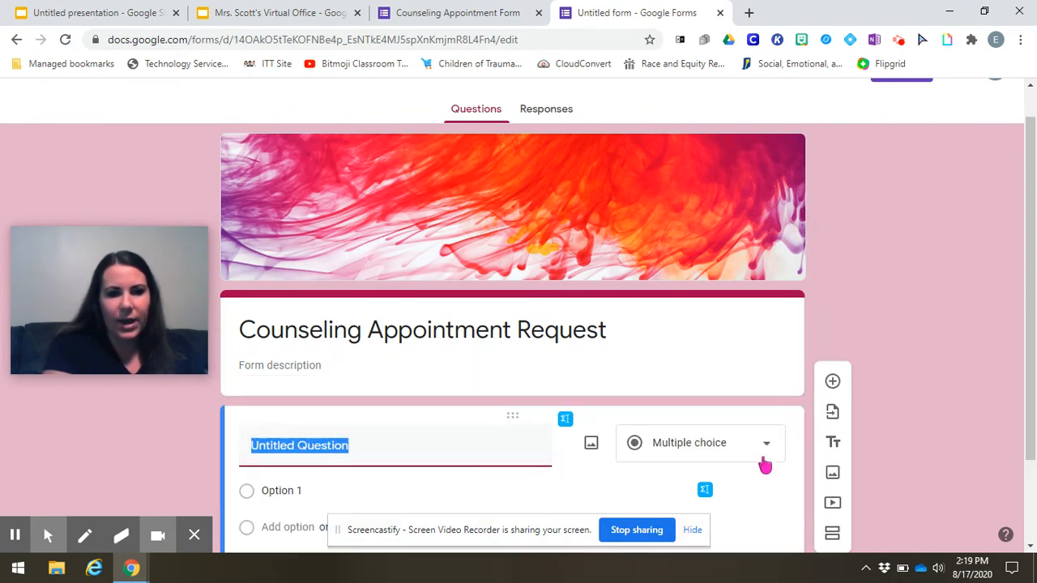
{"action": "left_click_drag", "start_coordinate": [1034, 392], "coordinate": [1031, 472]}
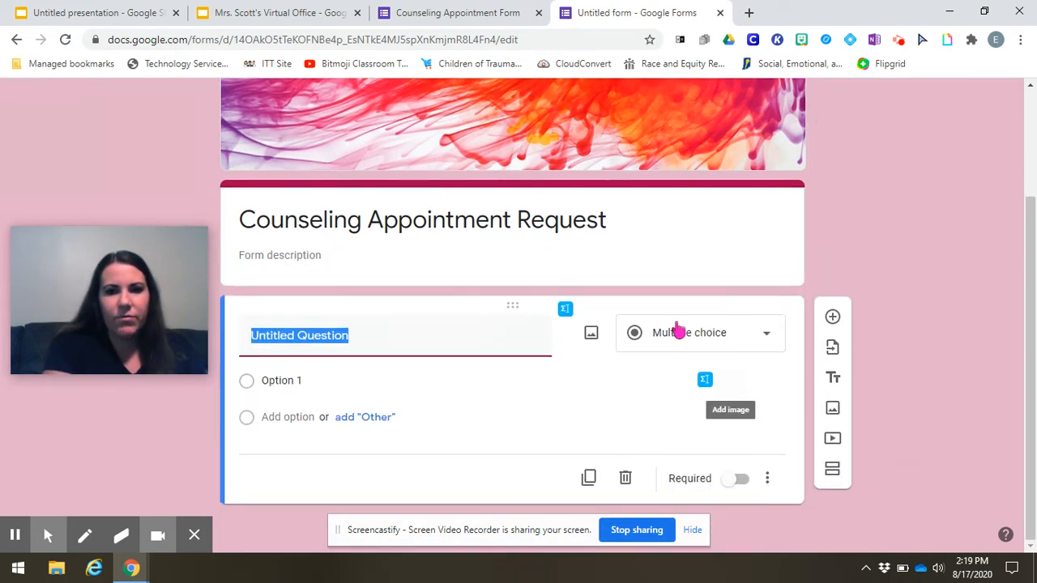
{"action": "left_click", "coordinate": [764, 344]}
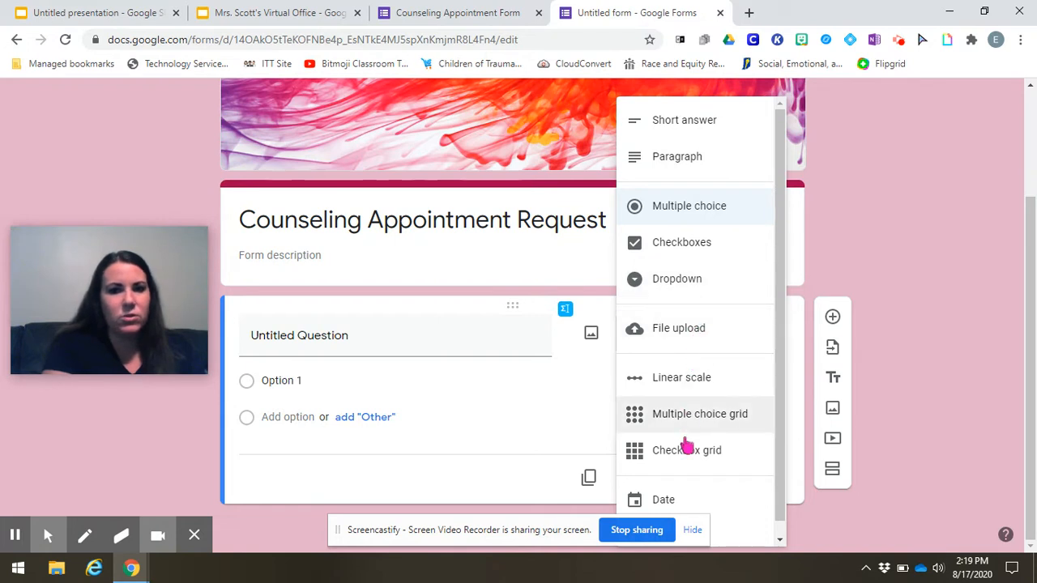
{"action": "left_click", "coordinate": [404, 348]}
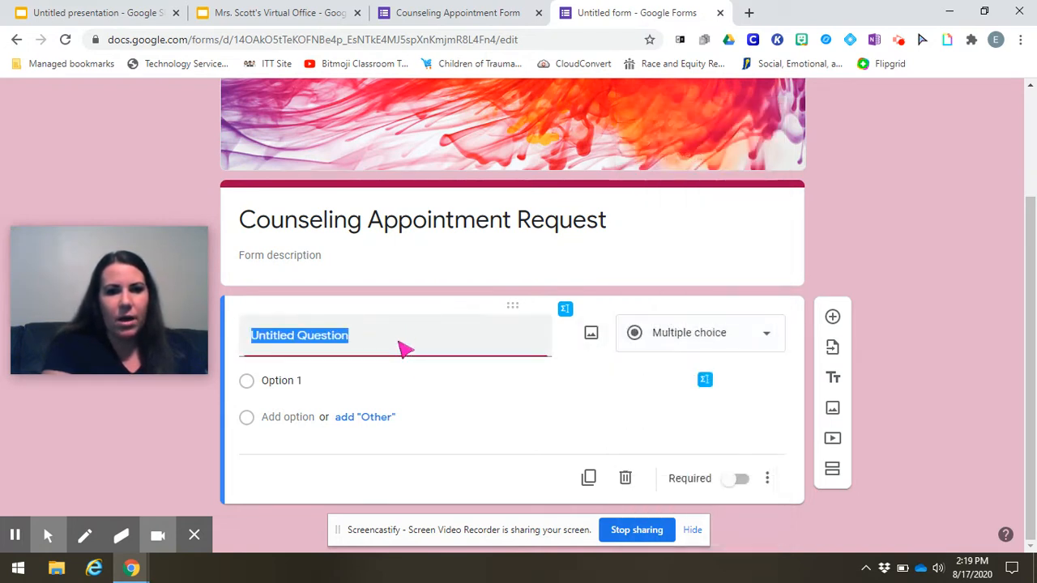
{"action": "type", "text": "Fi"}
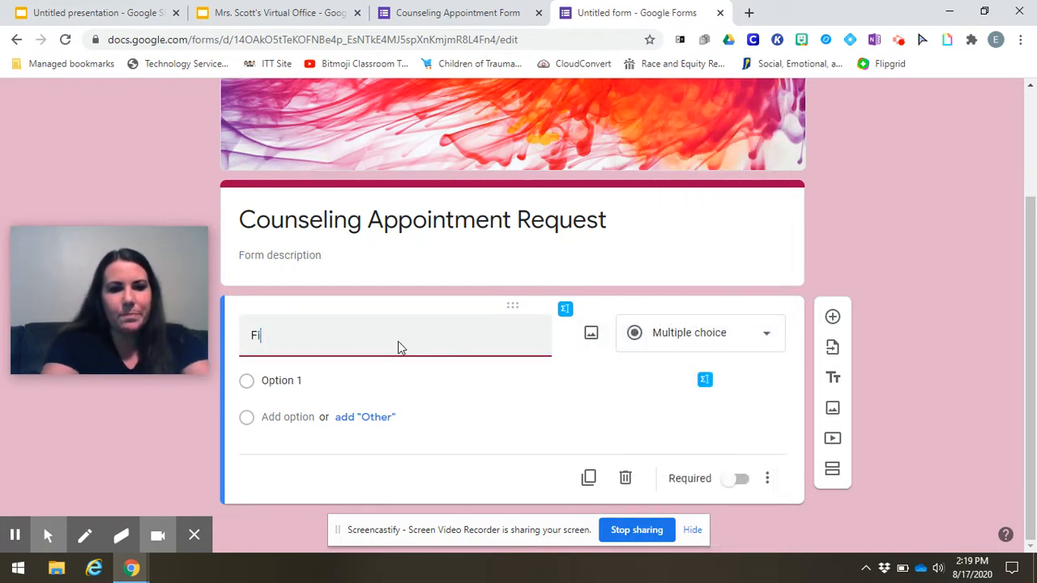
{"action": "type", "text": "rst Name"}
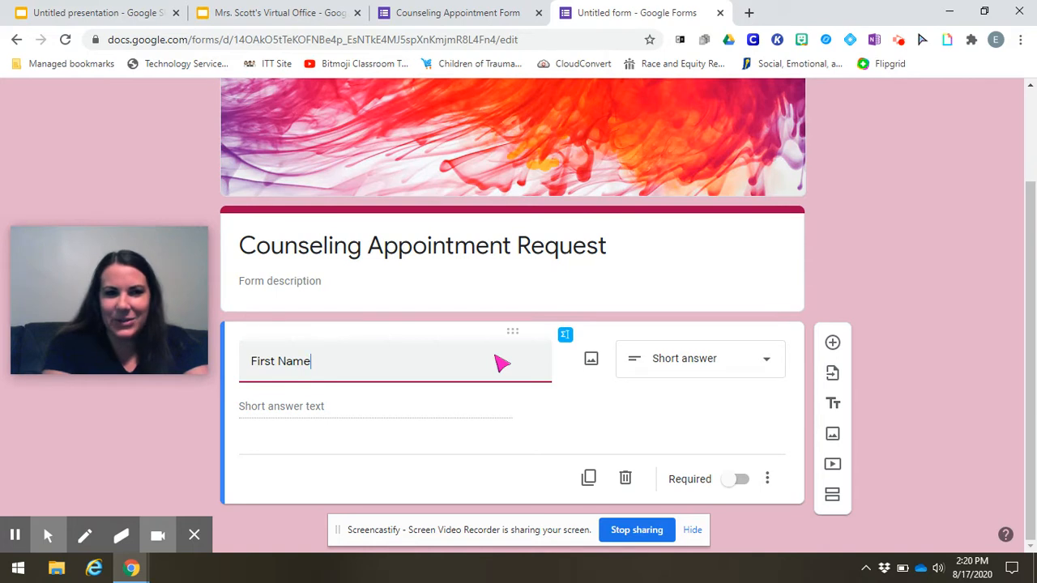
Step: Keep the First Name question as Short answer and make it required
{"action": "left_click", "coordinate": [668, 365]}
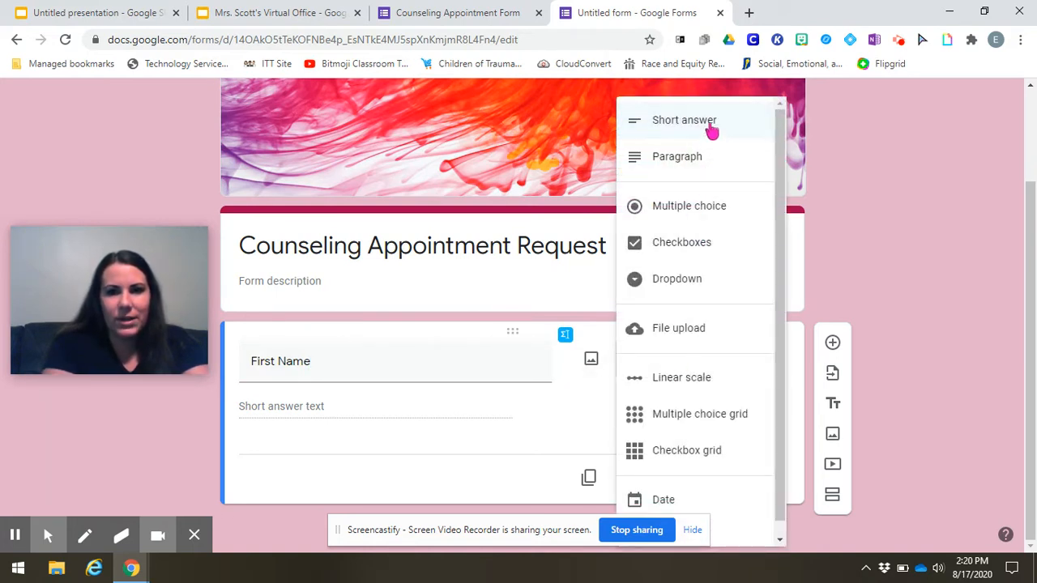
{"action": "left_click", "coordinate": [362, 409]}
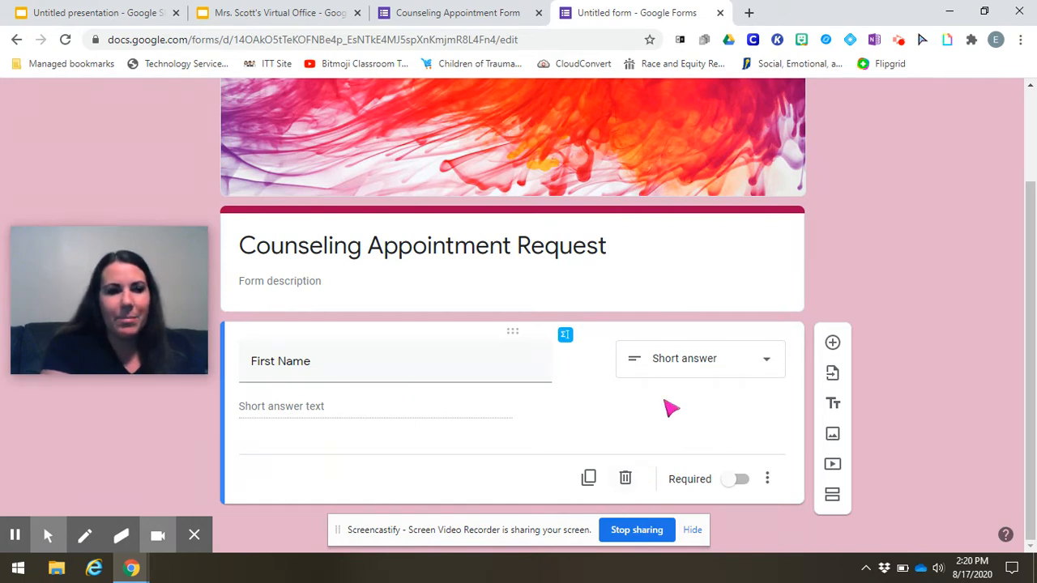
{"action": "left_click", "coordinate": [737, 480]}
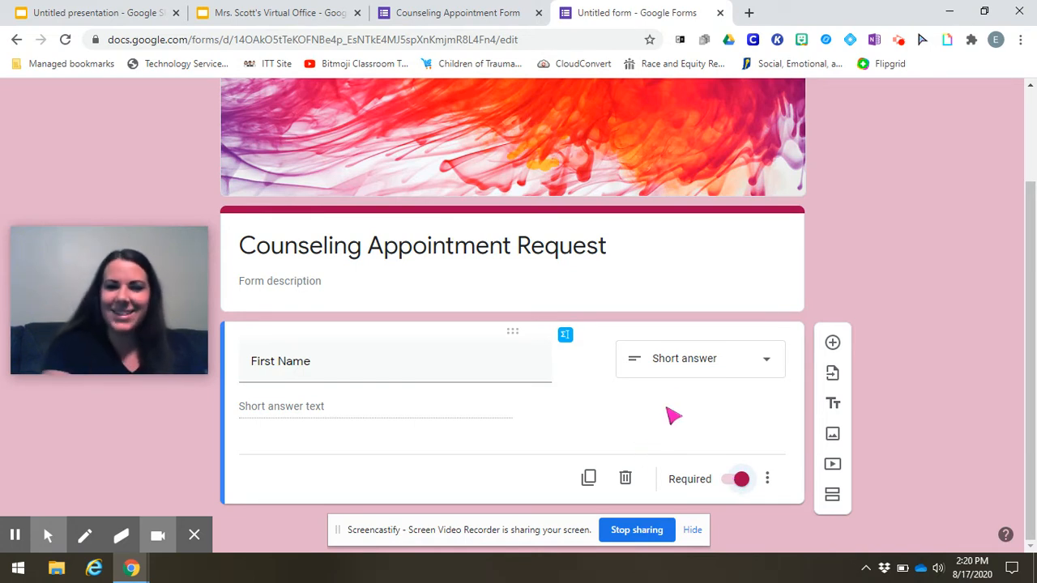
{"action": "left_click_drag", "start_coordinate": [1029, 290], "coordinate": [1028, 383]}
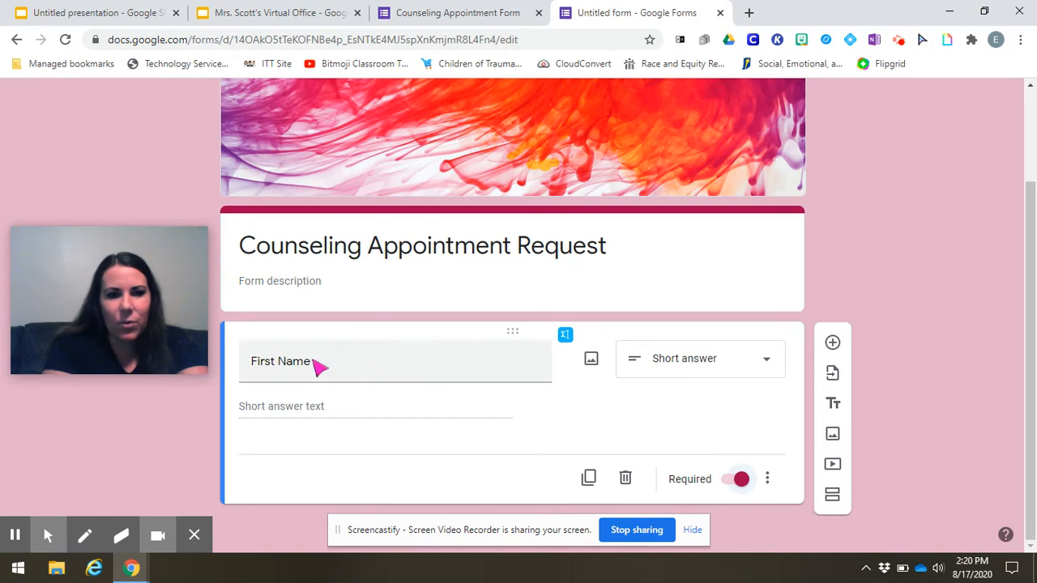
Step: Duplicate the First Name question and retitle the copy "Last Name", keeping it a required short answer
{"action": "left_click", "coordinate": [590, 479]}
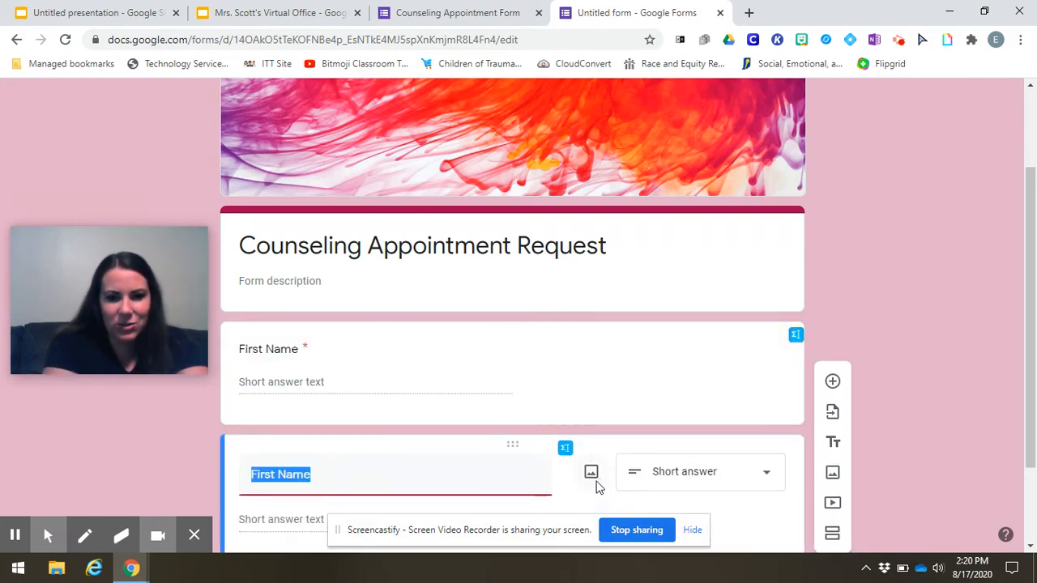
{"action": "left_click", "coordinate": [280, 474]}
{"action": "double_click", "coordinate": [269, 475]}
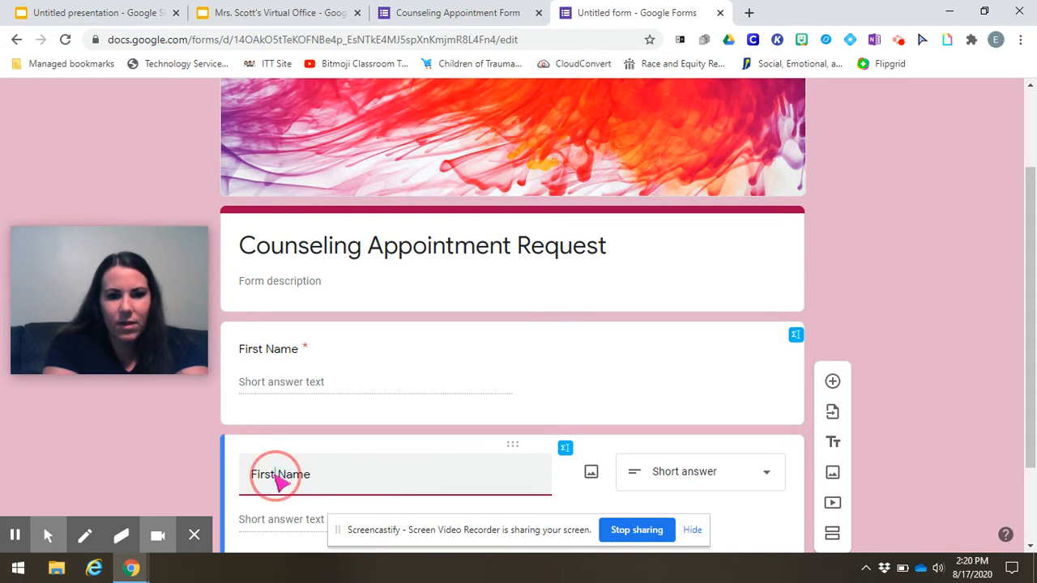
{"action": "type", "text": "N"}
{"action": "type", "text": "Last"}
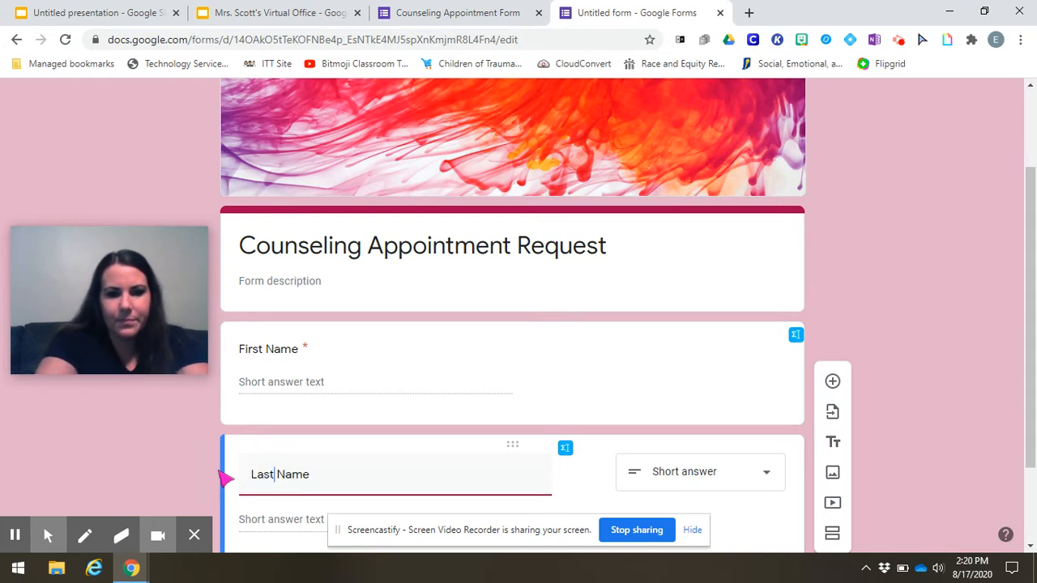
{"action": "left_click_drag", "start_coordinate": [1024, 261], "coordinate": [1024, 444]}
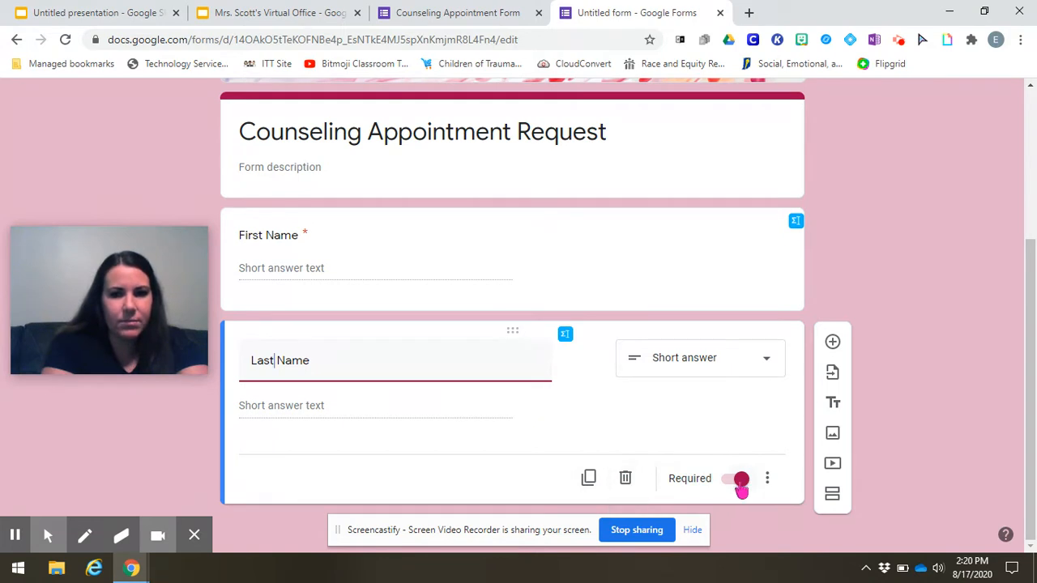
{"action": "left_click", "coordinate": [768, 479]}
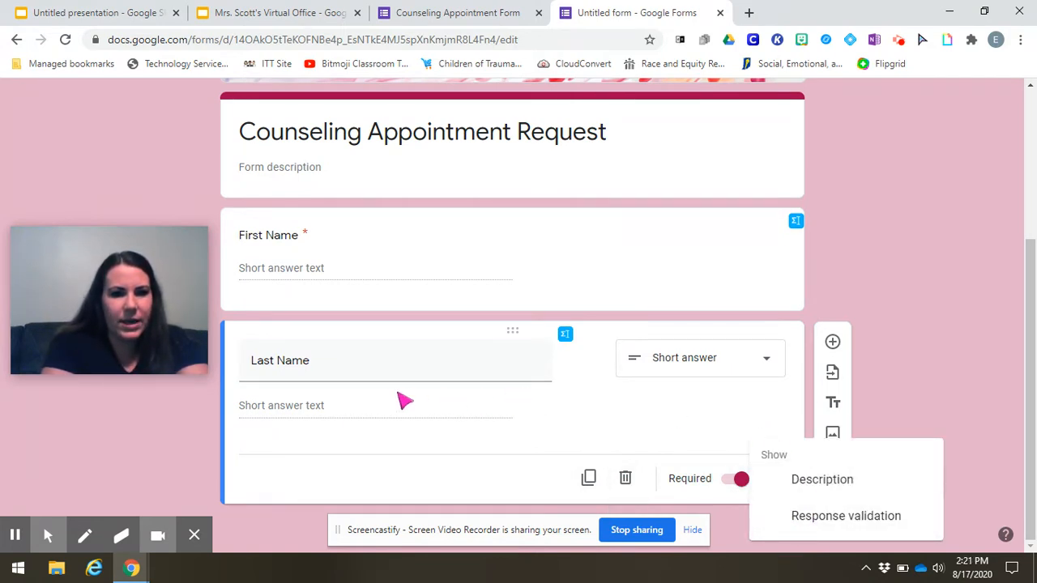
{"action": "left_click", "coordinate": [345, 354]}
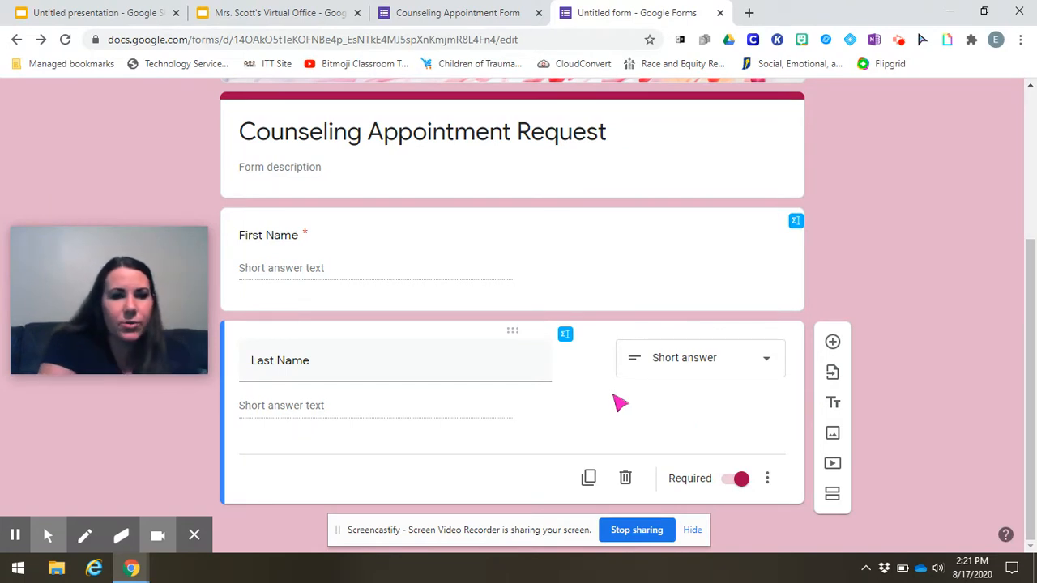
Step: Add a question below Last Name asking what the student wants to talk to the counselor about
{"action": "left_click", "coordinate": [832, 343]}
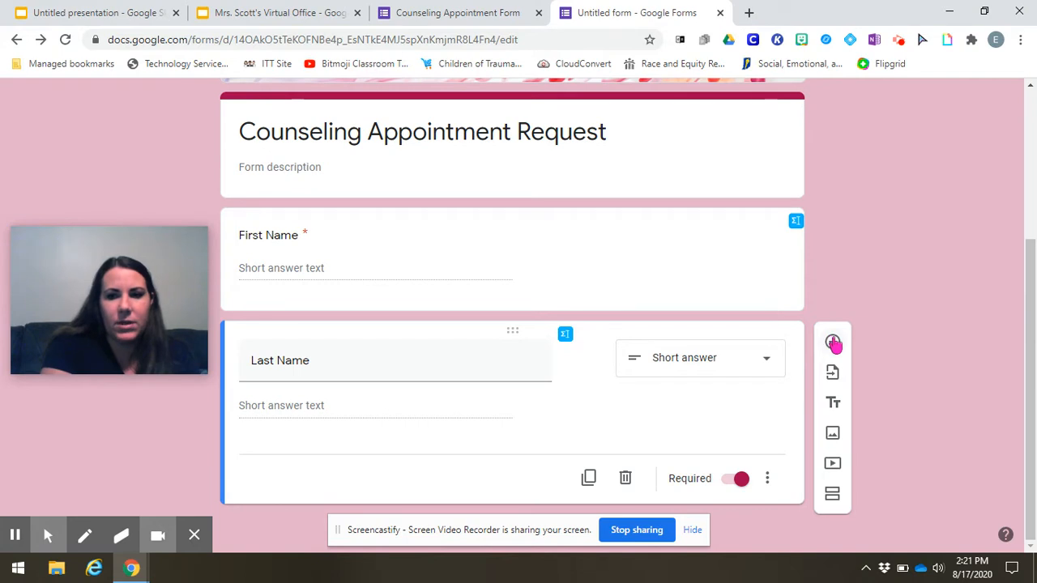
{"action": "left_click_drag", "start_coordinate": [1032, 244], "coordinate": [1035, 347]}
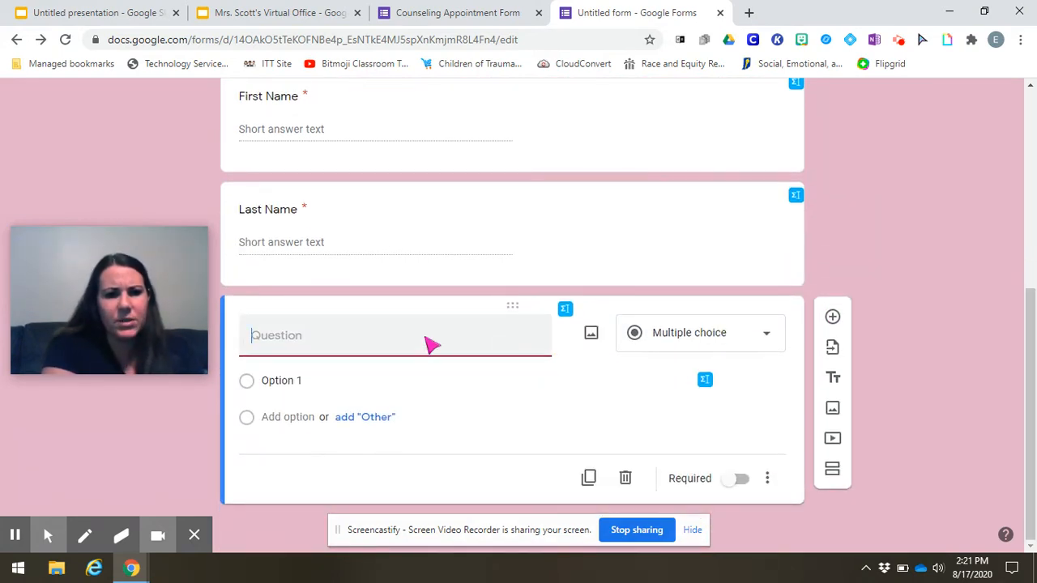
{"action": "type", "text": "Wh"}
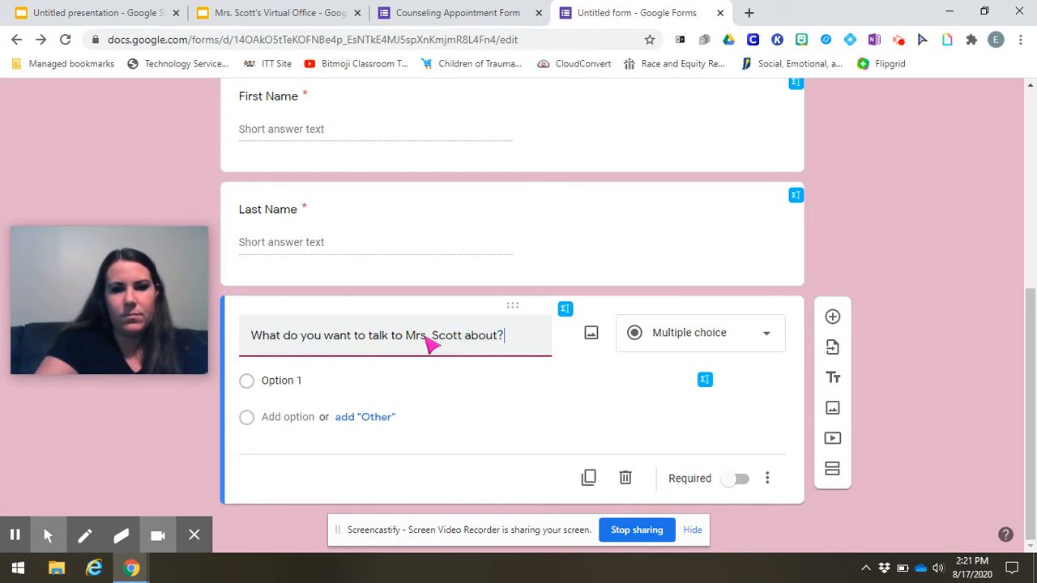
Step: Give the question about what to discuss the options Friends, Family, School and Feelings
{"action": "left_click", "coordinate": [295, 381]}
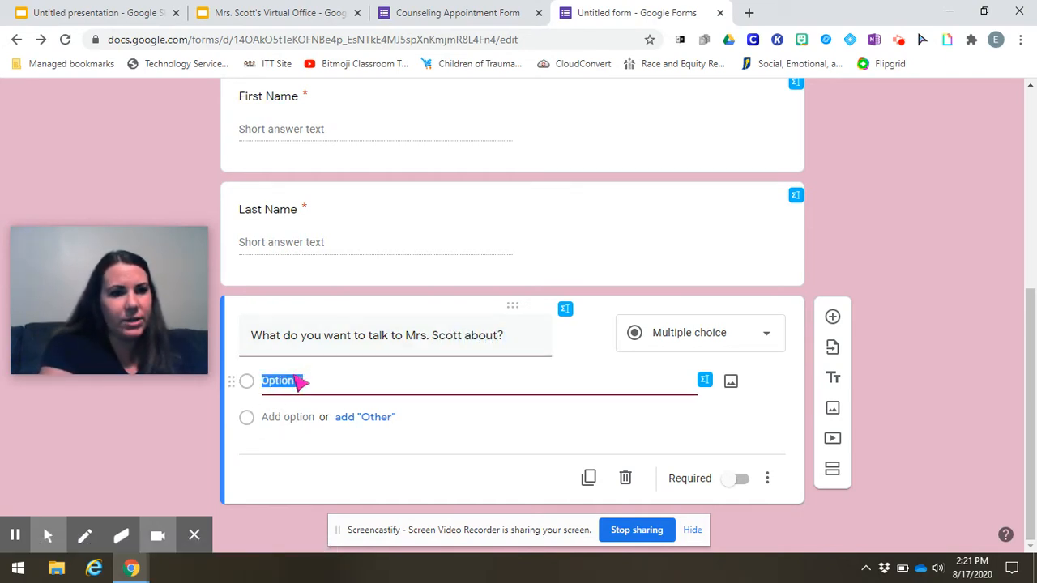
{"action": "type", "text": "Friends"}
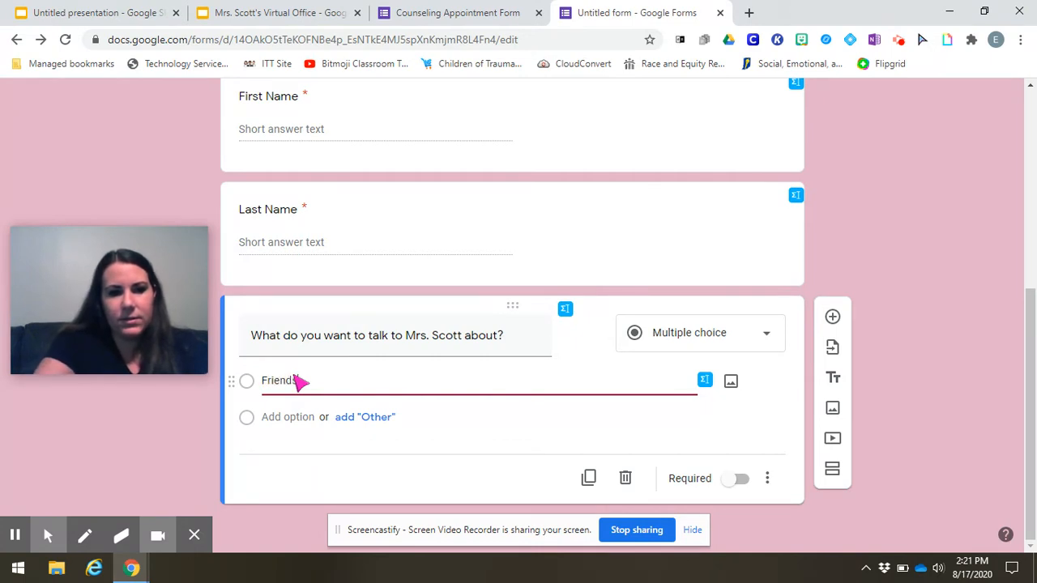
{"action": "key", "text": "Return"}
{"action": "type", "text": "Family"}
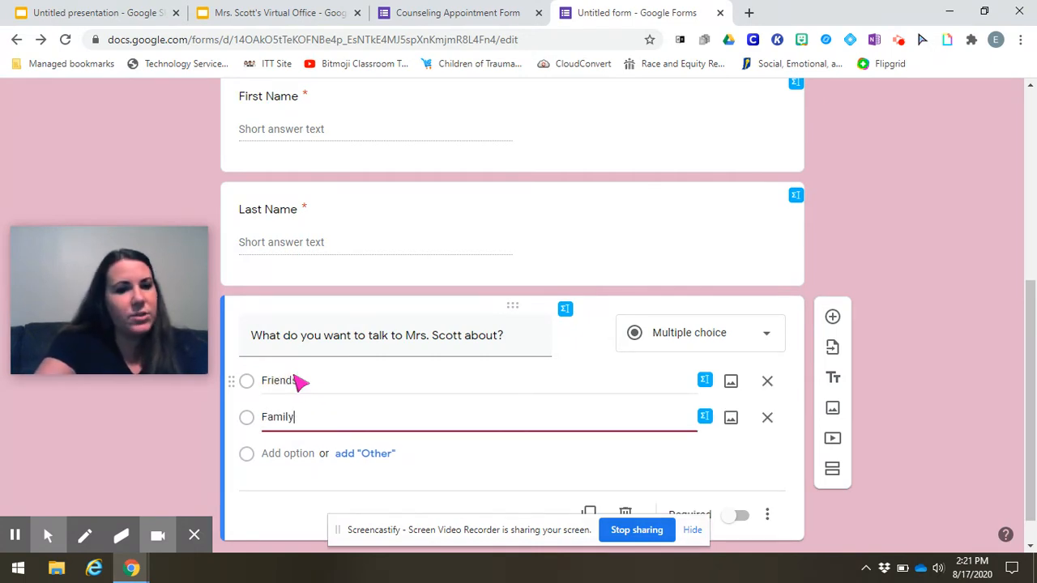
{"action": "key", "text": "Return"}
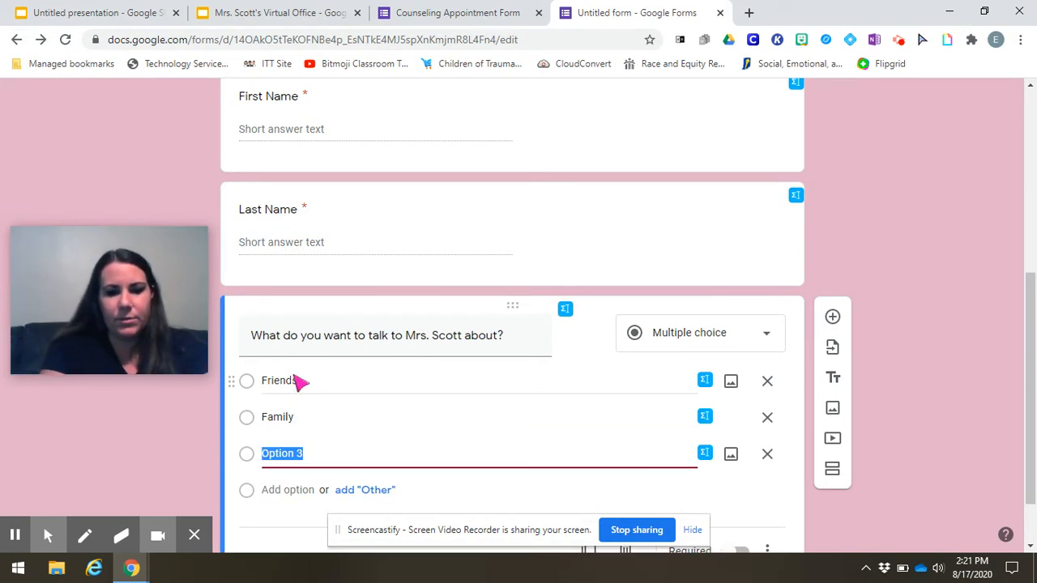
{"action": "type", "text": "School"}
{"action": "key", "text": "Return"}
{"action": "type", "text": "Feelings"}
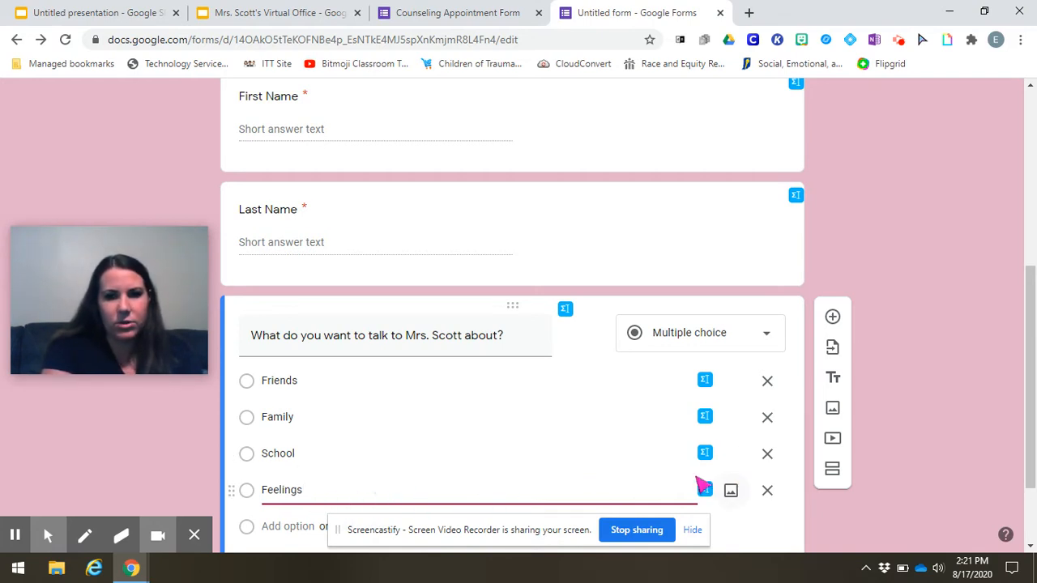
Step: Change the question about what to discuss to Checkboxes and add an "Other" option
{"action": "scroll", "coordinate": [810, 438], "scroll_direction": "down", "scroll_amount": 1}
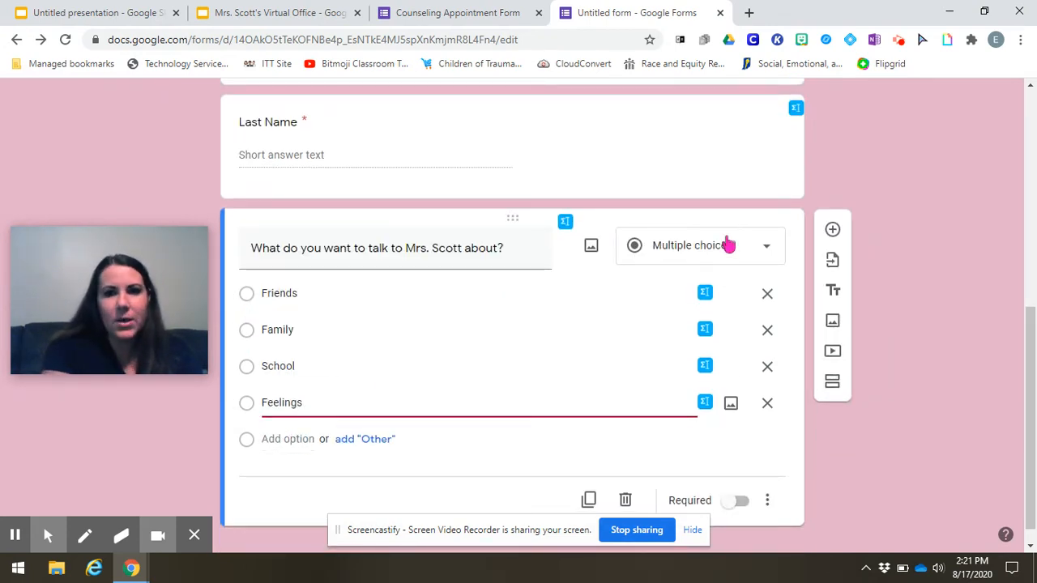
{"action": "left_click", "coordinate": [770, 249]}
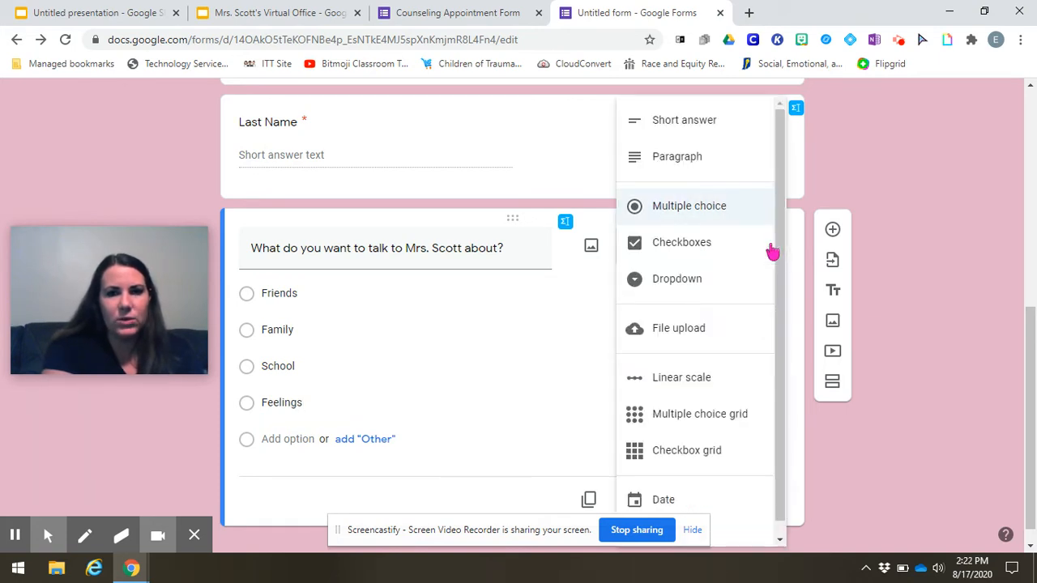
{"action": "left_click", "coordinate": [711, 246]}
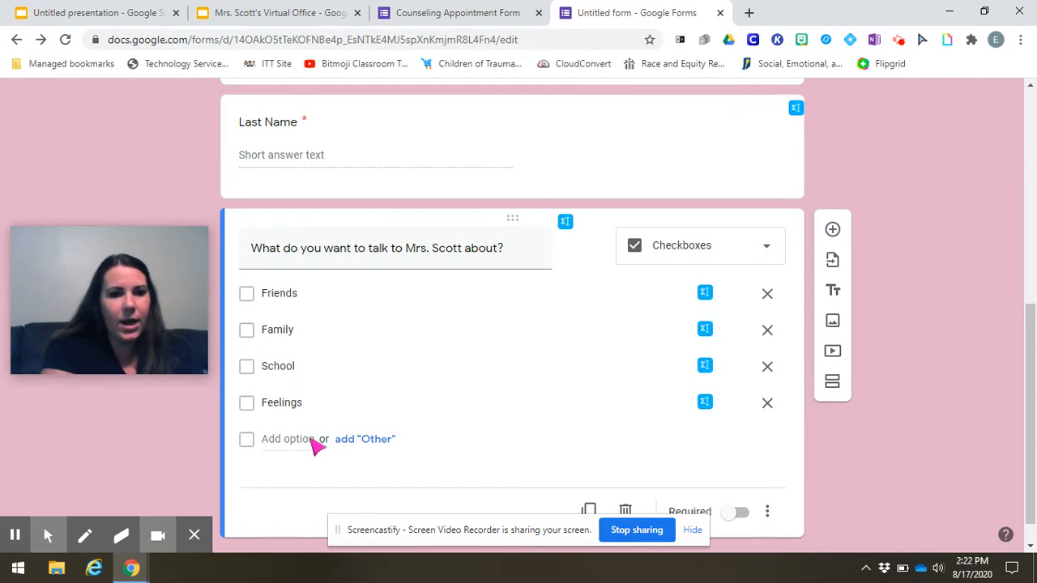
{"action": "left_click", "coordinate": [361, 444]}
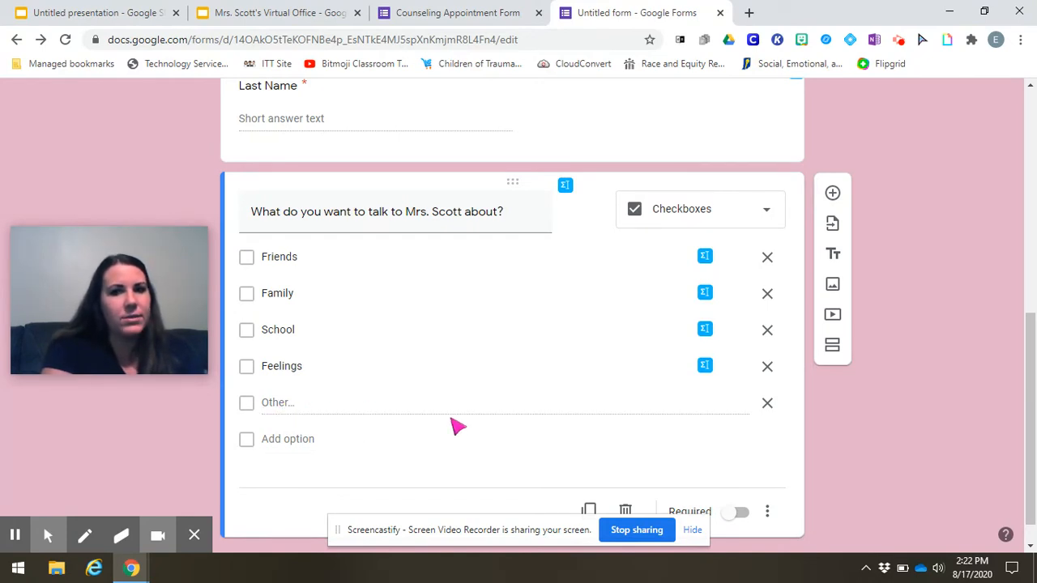
Step: Add a question below the topic checkboxes and check the existing Counseling Appointment Form for its wording
{"action": "scroll", "coordinate": [838, 431], "scroll_direction": "down", "scroll_amount": 1}
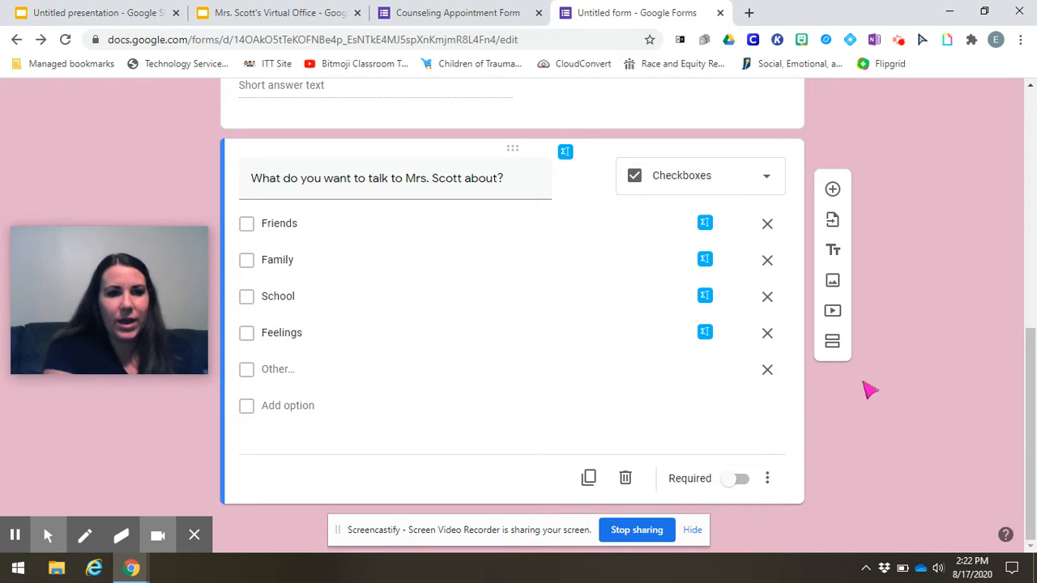
{"action": "left_click", "coordinate": [833, 188]}
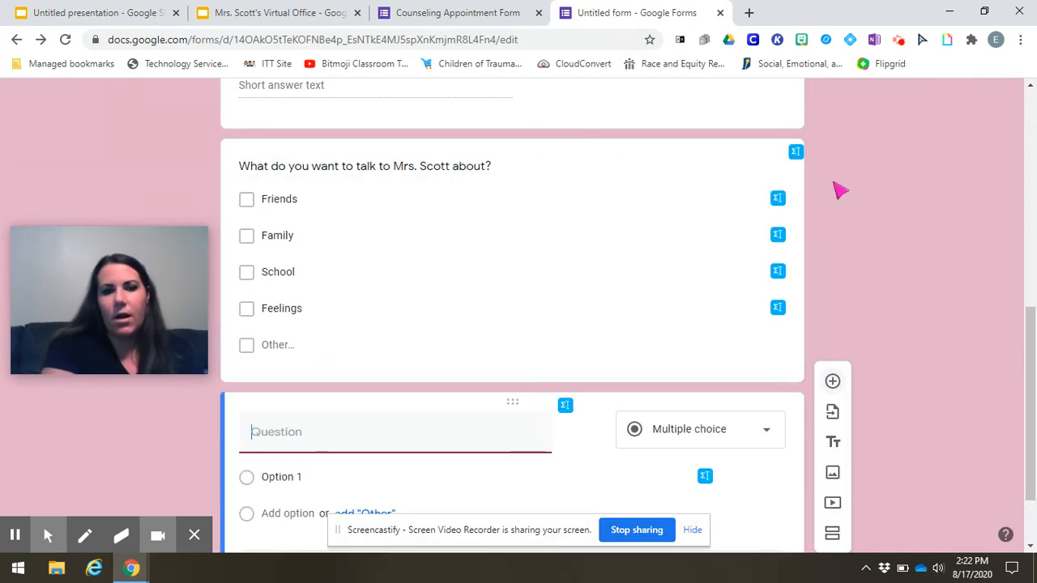
{"action": "left_click", "coordinate": [506, 13]}
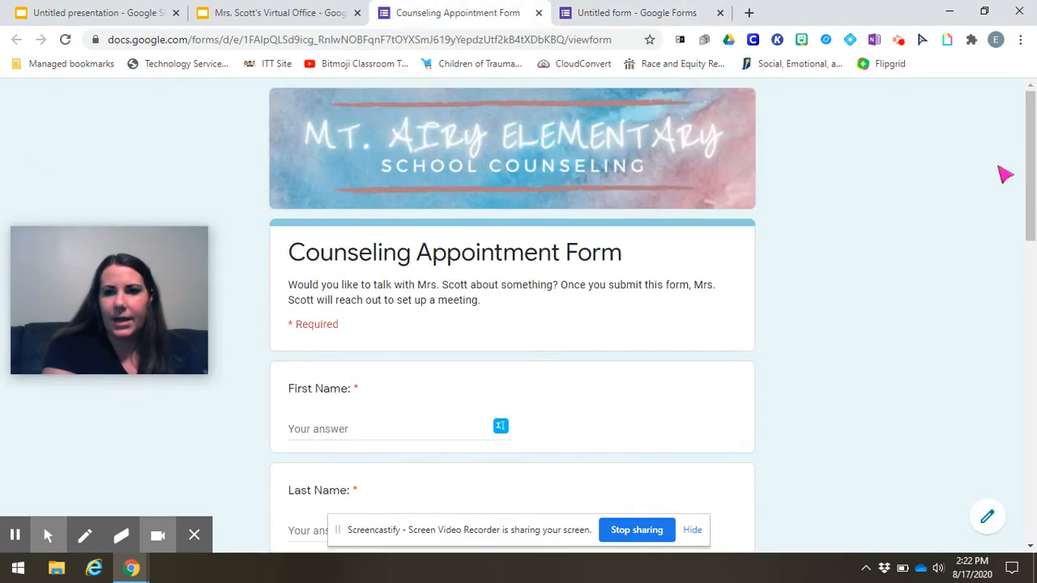
{"action": "left_click_drag", "start_coordinate": [1030, 150], "coordinate": [1034, 299]}
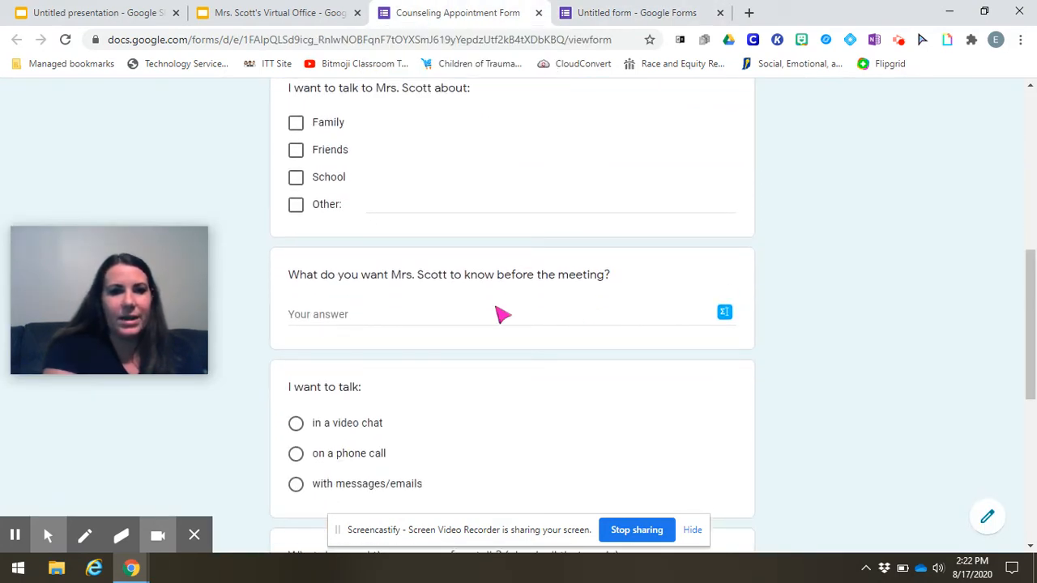
{"action": "left_click", "coordinate": [622, 10]}
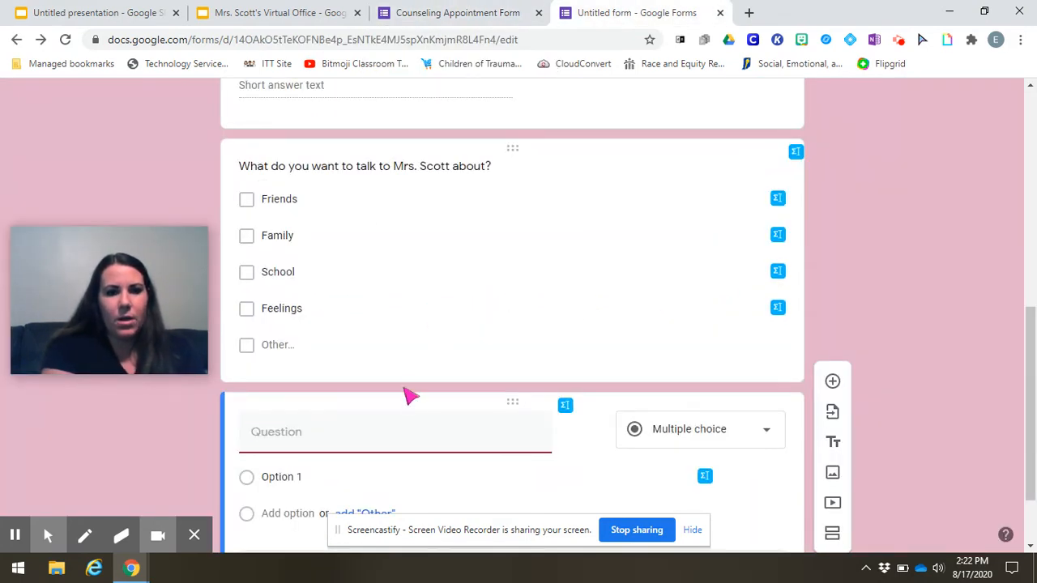
Step: Title the new question to ask what the student wants the counselor to know before the meeting
{"action": "type", "text": "What so"}
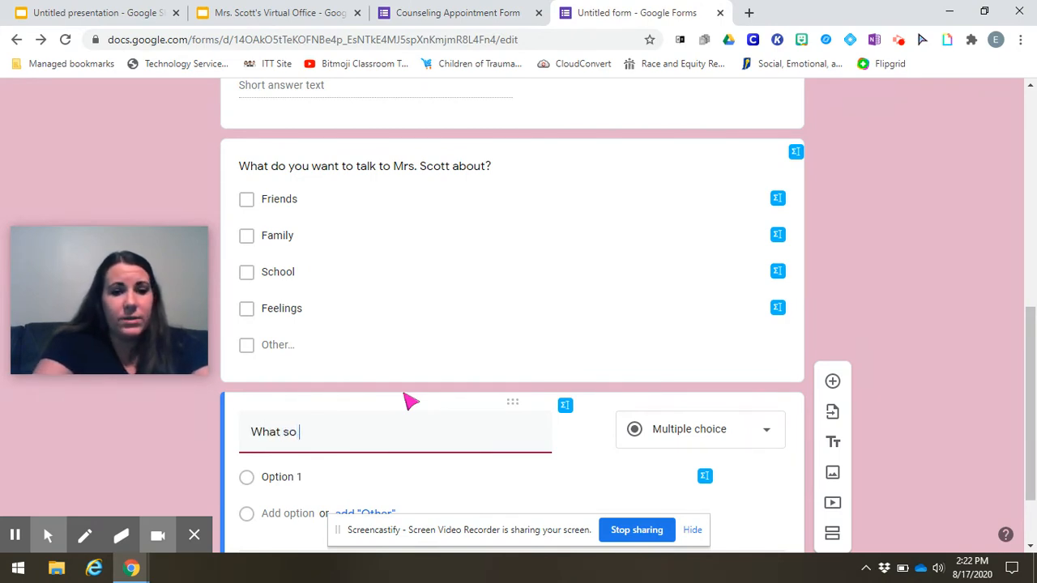
{"action": "key", "text": "BackSpace"}
{"action": "key", "text": "BackSpace"}
{"action": "key", "text": "BackSpace"}
{"action": "type", "text": "do you want "}
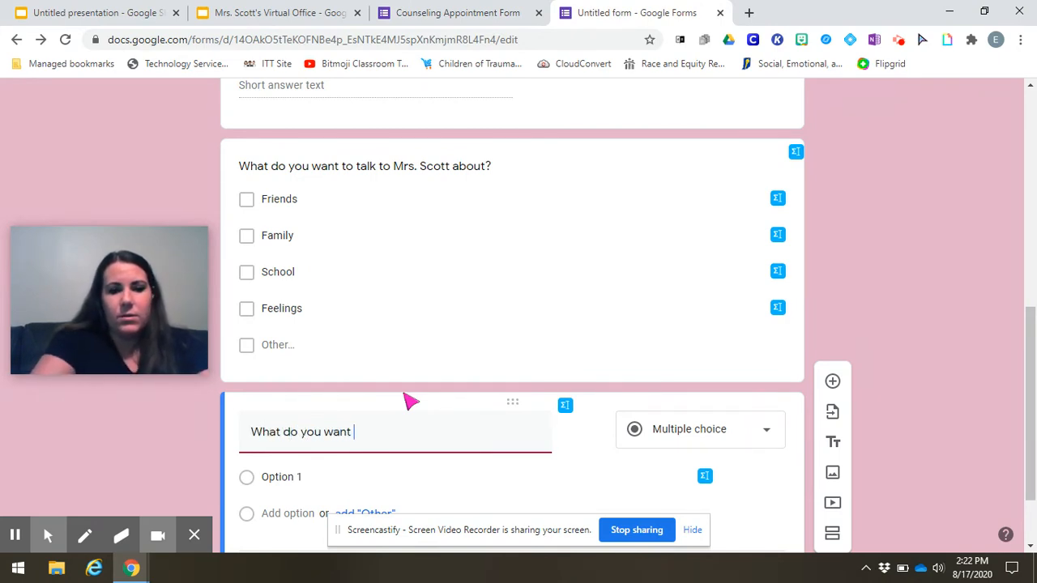
{"action": "type", "text": "Mrs. Scot"}
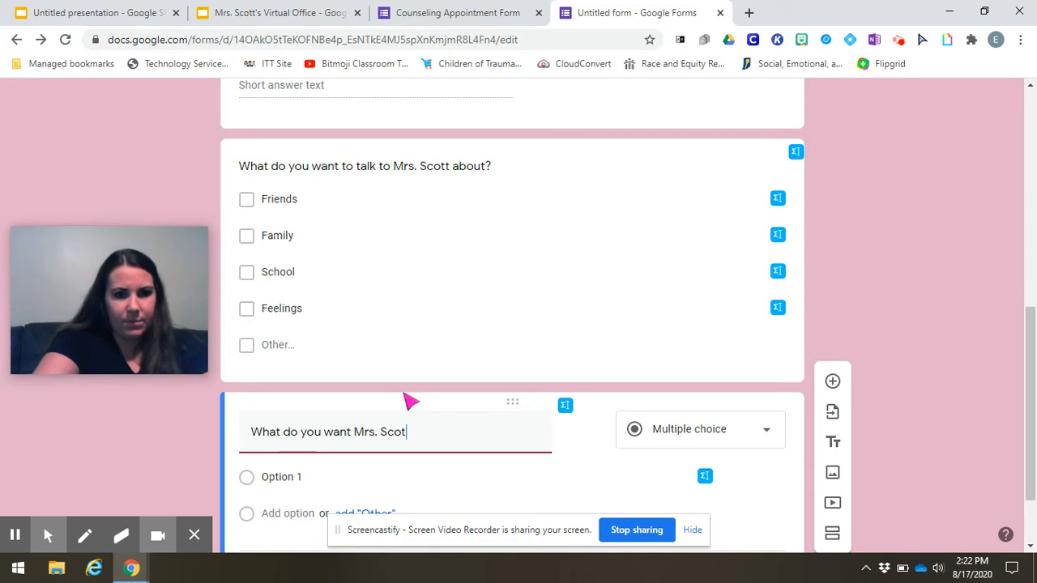
{"action": "type", "text": "t to know bef"}
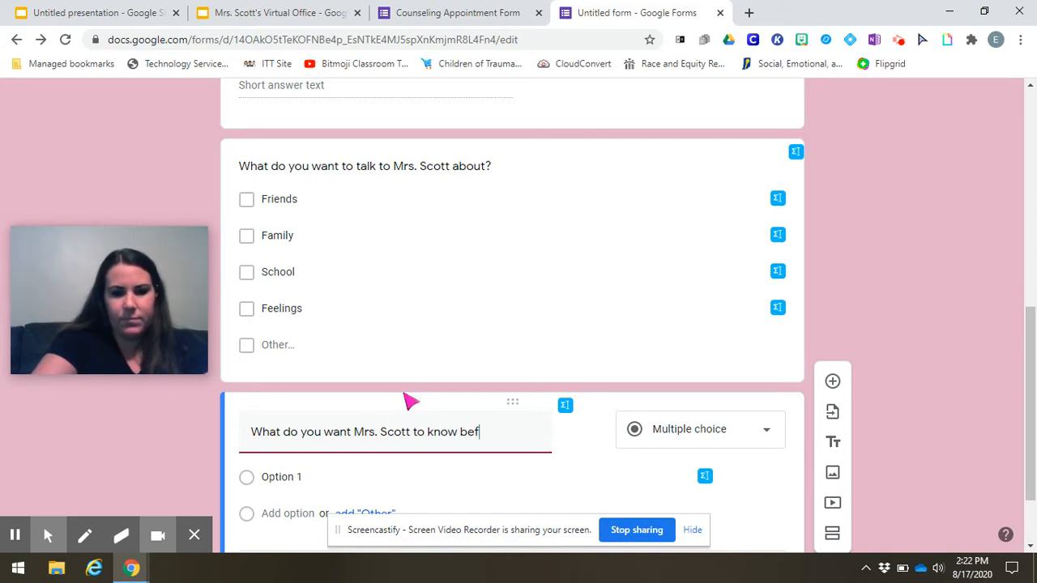
{"action": "type", "text": "ore the meeting?"}
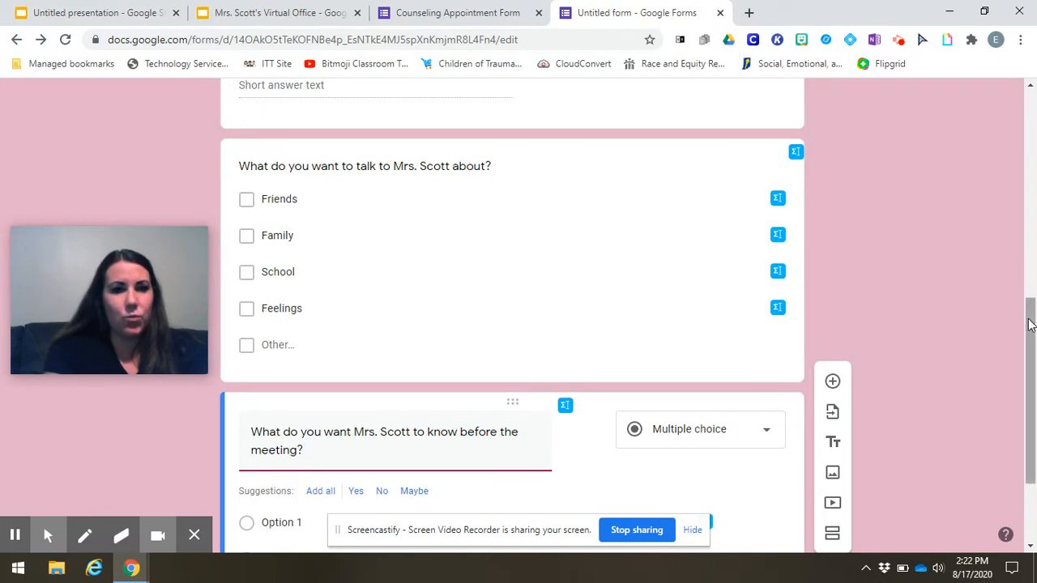
Step: Change the question about what to know before the meeting to the Paragraph type
{"action": "left_click_drag", "start_coordinate": [1029, 320], "coordinate": [1017, 395]}
{"action": "left_click", "coordinate": [712, 289]}
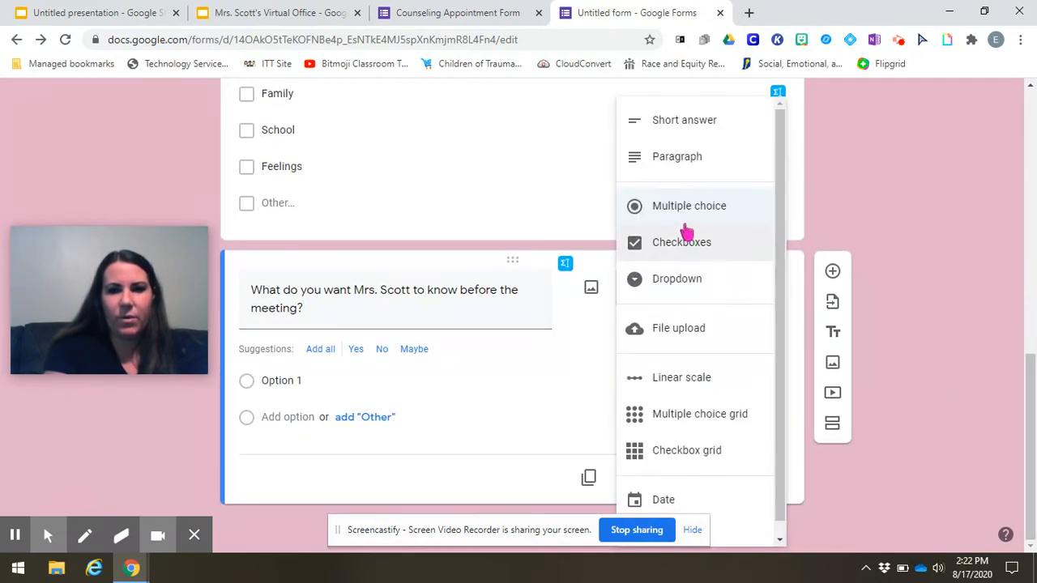
{"action": "left_click", "coordinate": [712, 161]}
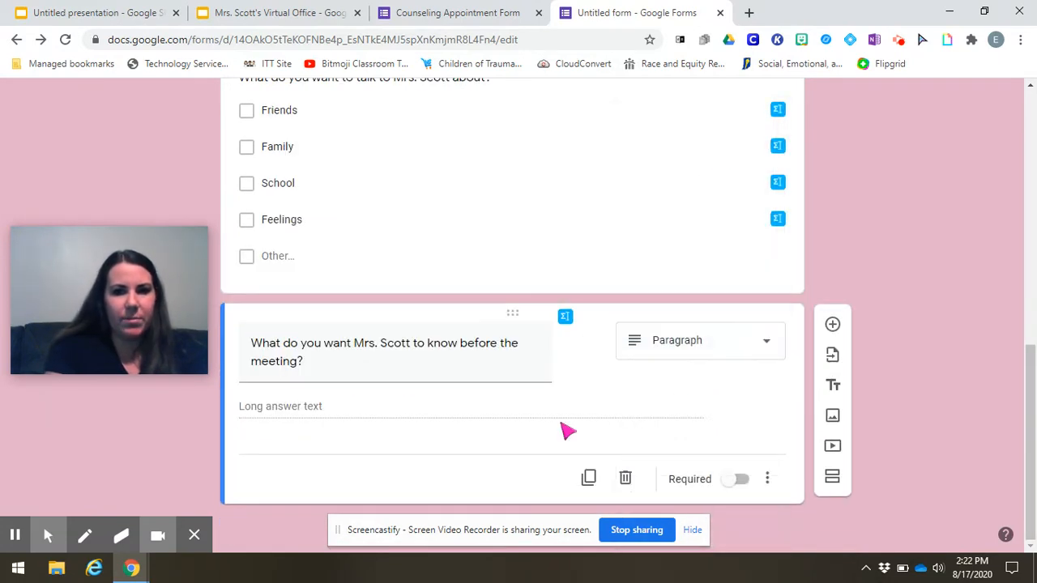
Step: Add another question at the end and review the meeting type and availability questions in the existing Counseling Appointment Form
{"action": "left_click", "coordinate": [834, 325]}
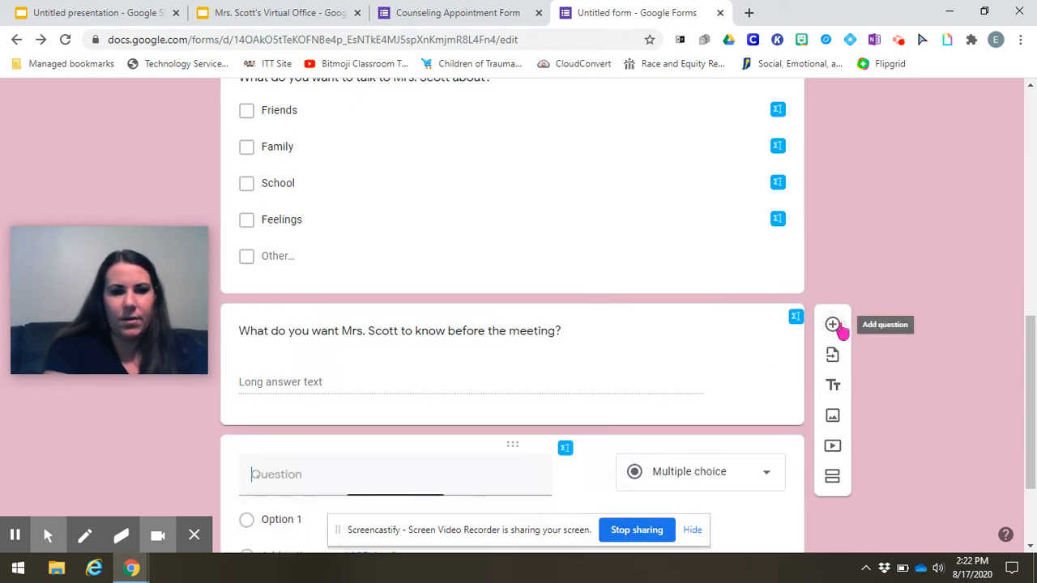
{"action": "left_click", "coordinate": [451, 13]}
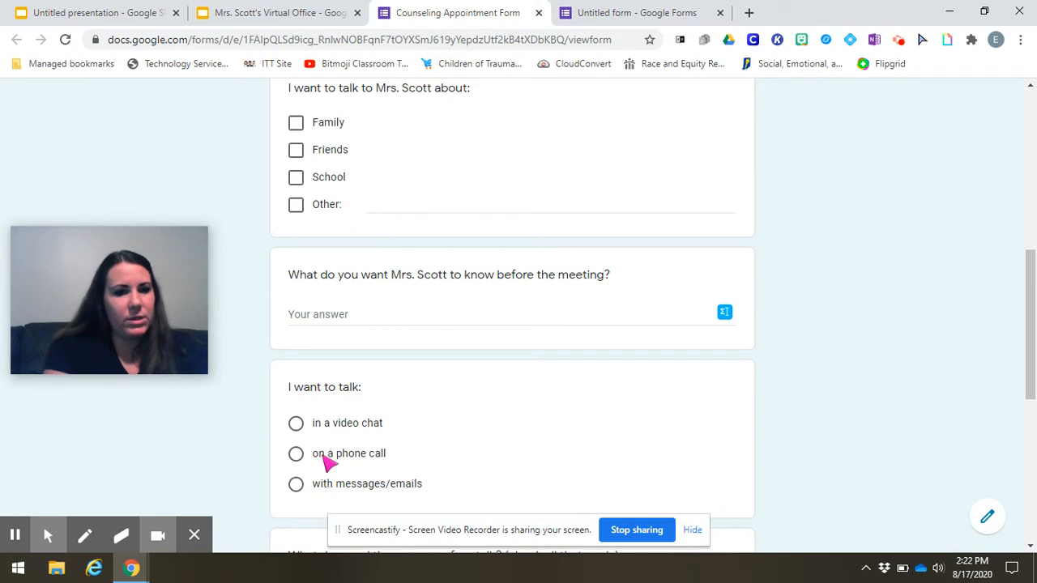
{"action": "left_click_drag", "start_coordinate": [1030, 312], "coordinate": [1034, 413]}
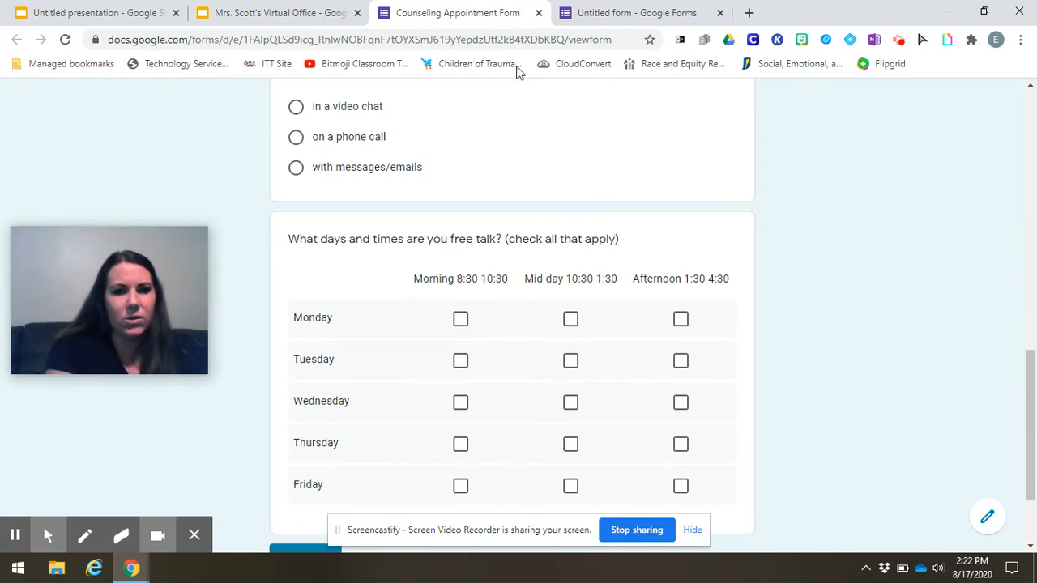
{"action": "left_click", "coordinate": [635, 10]}
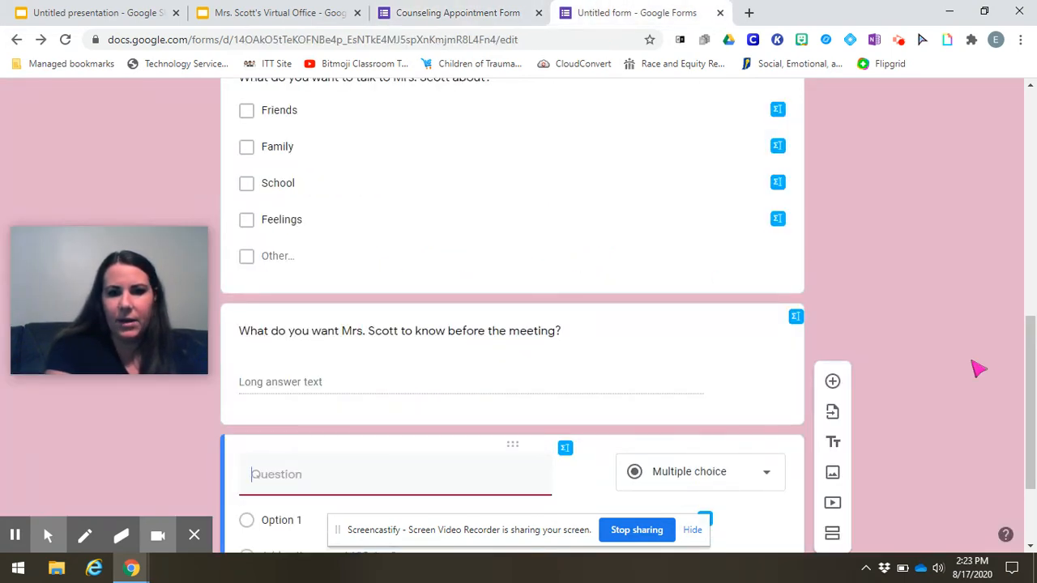
Step: Title the new question "When are you available to meet? (check all that apply)"
{"action": "scroll", "coordinate": [699, 359], "scroll_direction": "down", "scroll_amount": 2}
{"action": "type", "text": "w"}
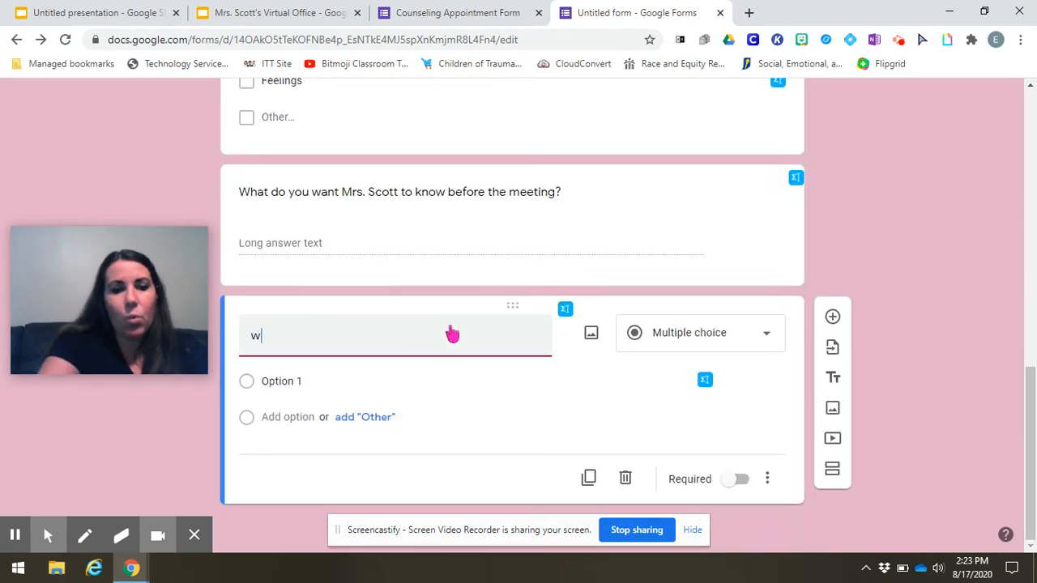
{"action": "key", "text": "BackSpace"}
{"action": "type", "text": "When ar"}
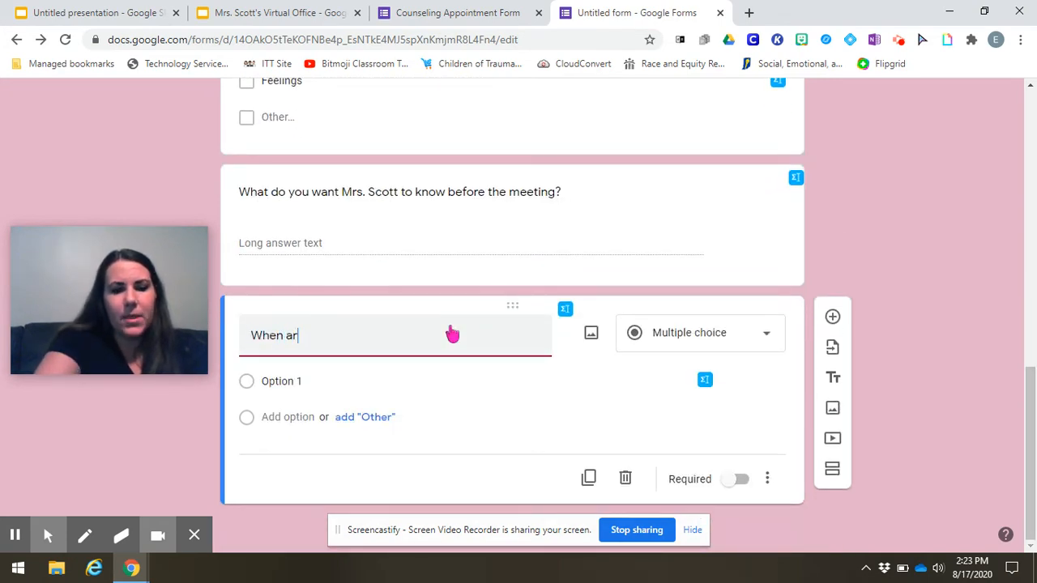
{"action": "type", "text": "e you available to meet? (check"}
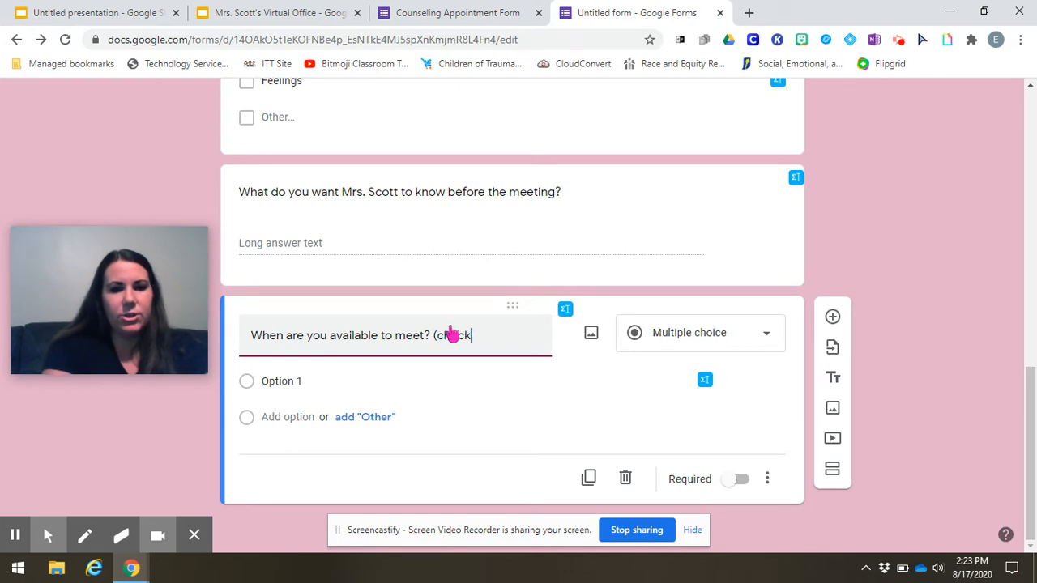
{"action": "type", "text": "pply"}
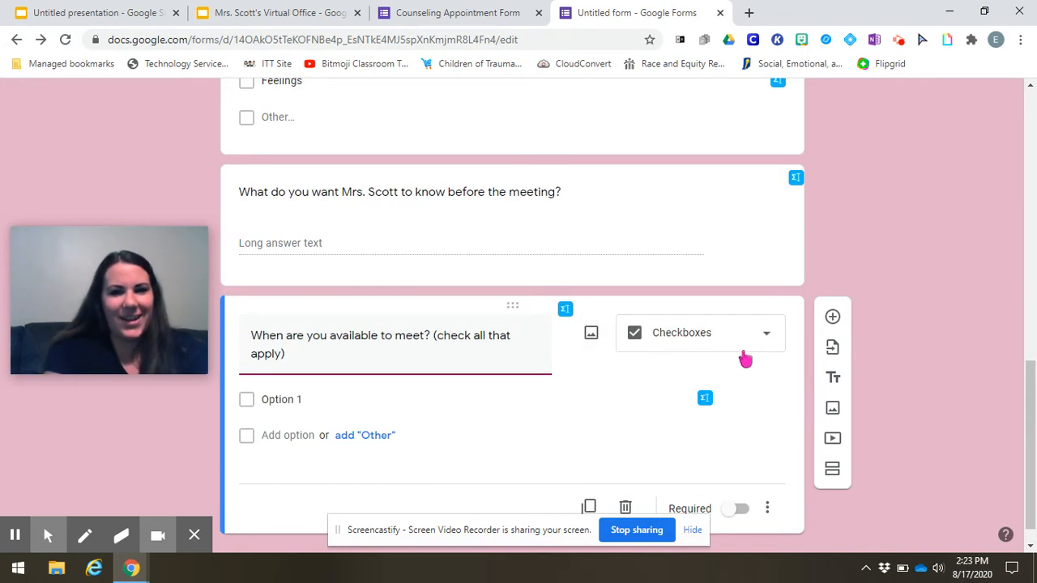
Step: Change the availability question to the Checkbox grid type
{"action": "left_click", "coordinate": [768, 337]}
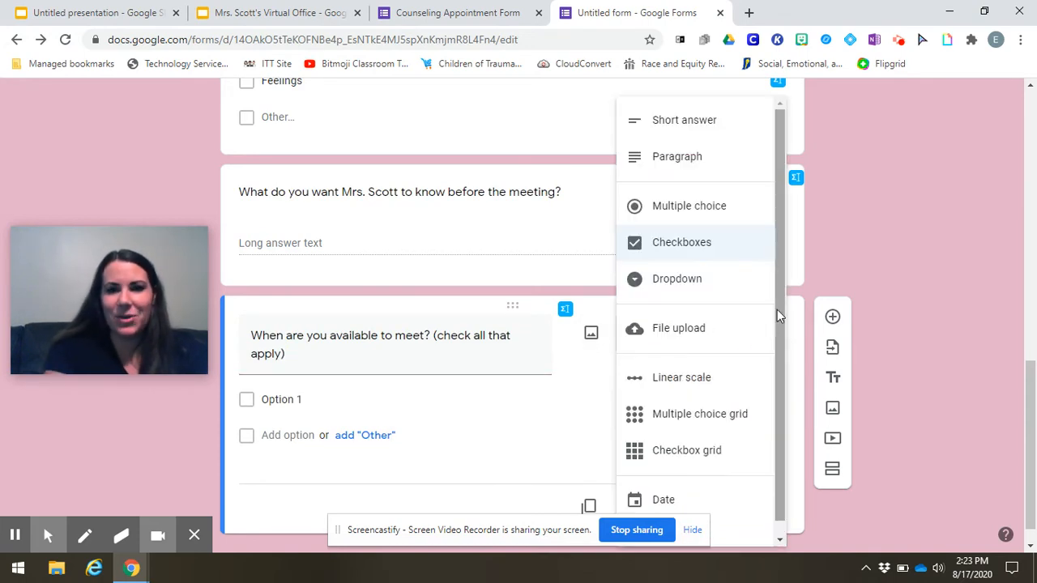
{"action": "left_click_drag", "start_coordinate": [780, 276], "coordinate": [780, 333]}
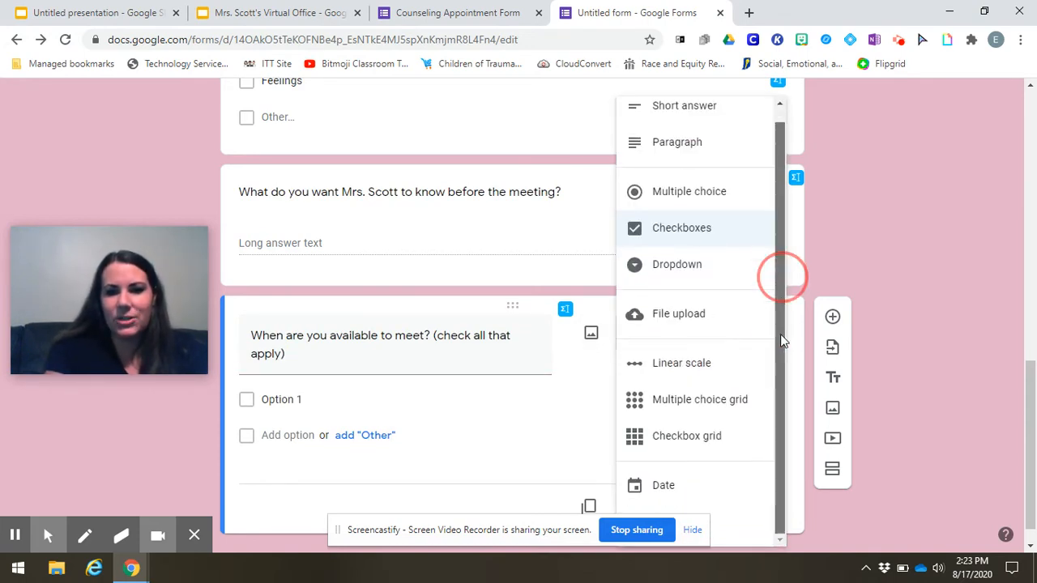
{"action": "left_click", "coordinate": [710, 445]}
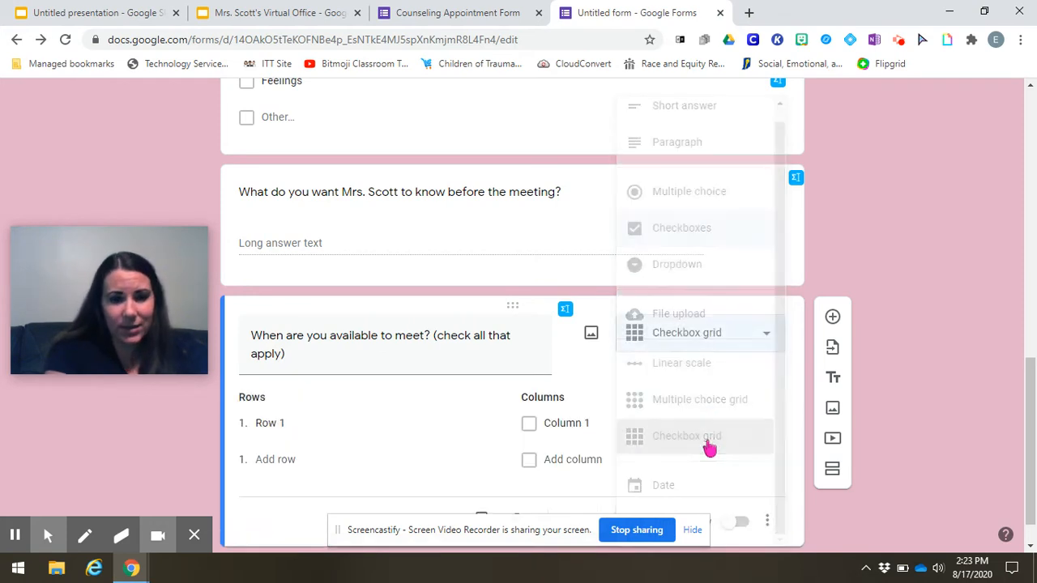
Step: Give the availability grid the rows Monday, Tuesday and Wednesday
{"action": "left_click", "coordinate": [287, 429]}
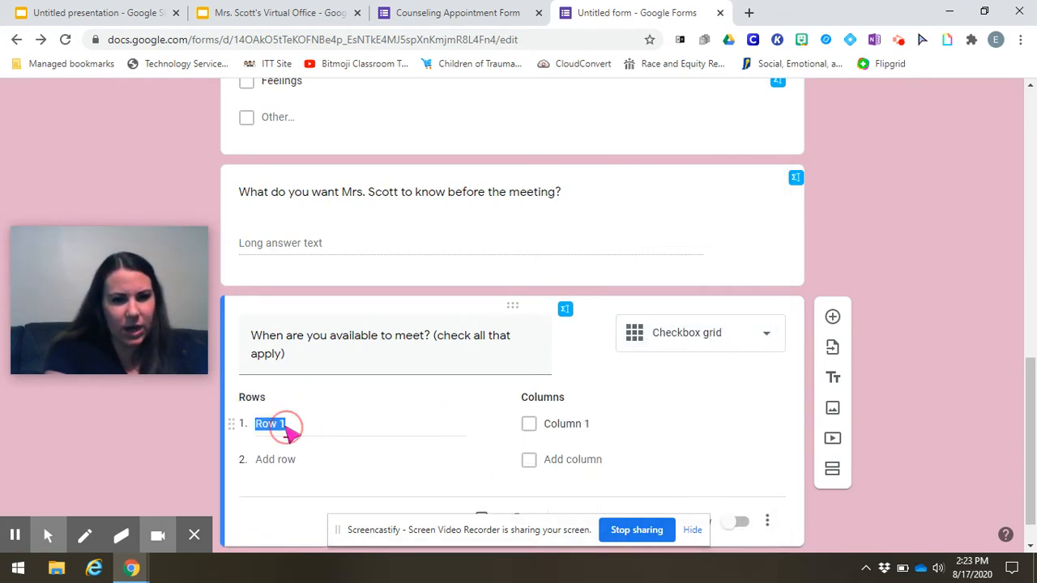
{"action": "type", "text": "Monday"}
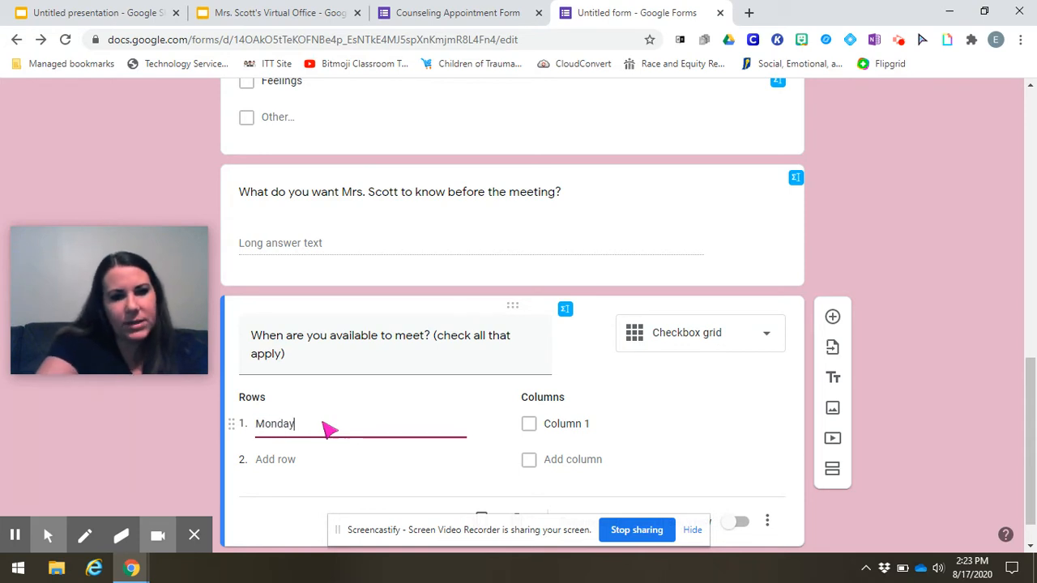
{"action": "key", "text": "Return"}
{"action": "type", "text": "Tue"}
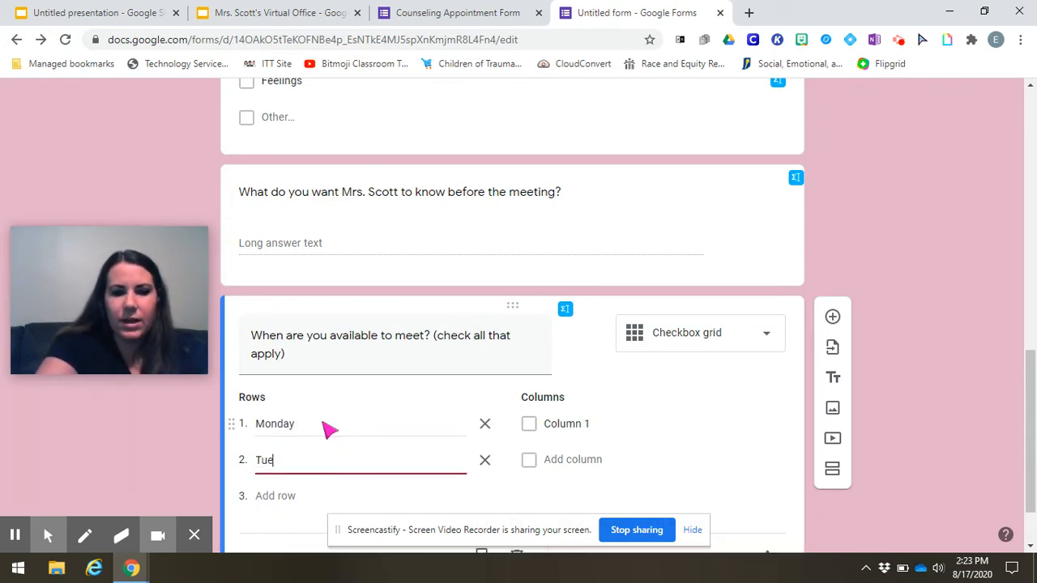
{"action": "type", "text": "sday"}
{"action": "key", "text": "Return"}
{"action": "type", "text": "Wedens"}
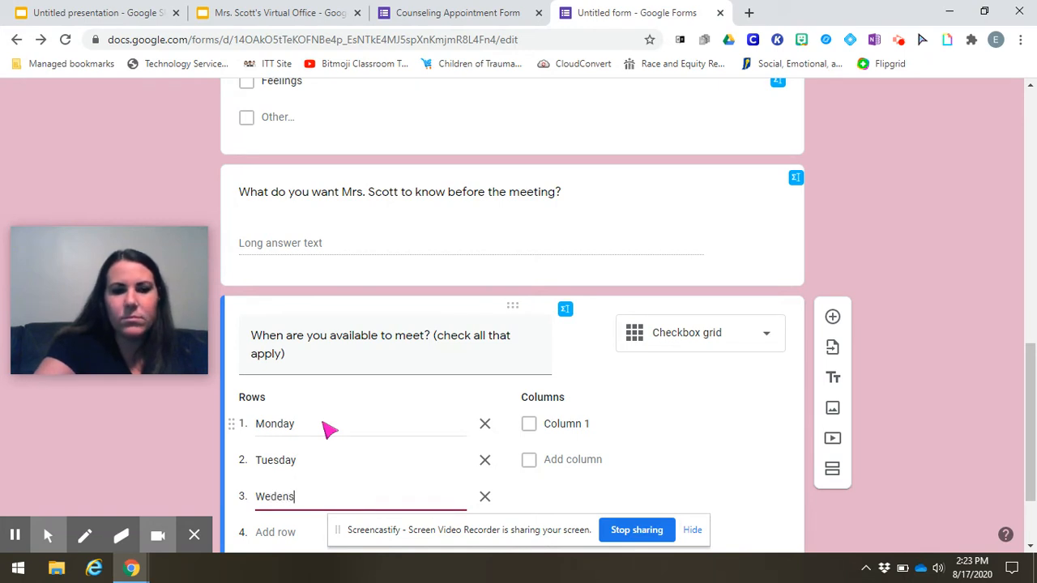
{"action": "key", "text": "BackSpace"}
{"action": "type", "text": "esday"}
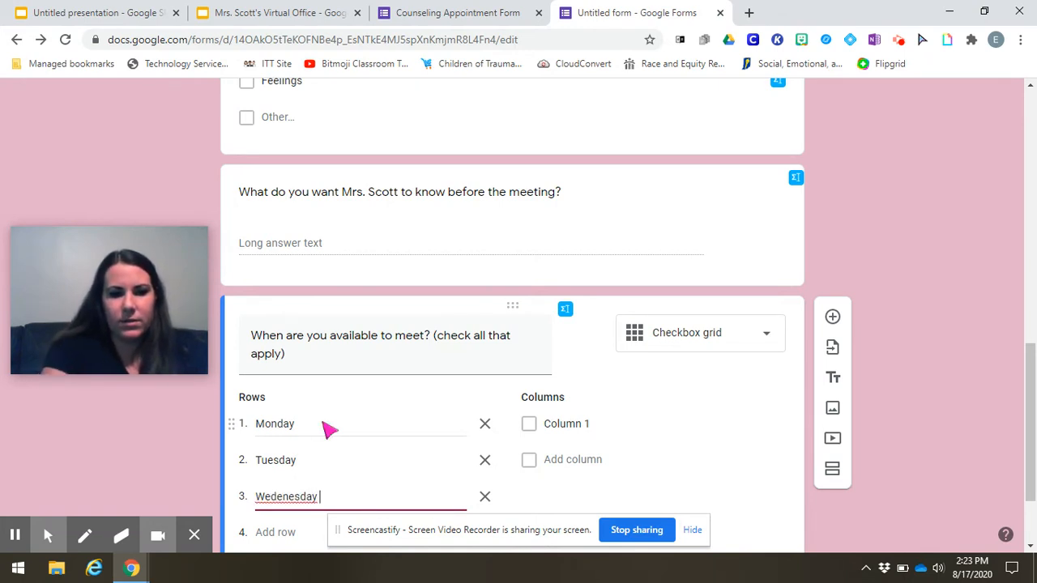
{"action": "key", "text": "BackSpace"}
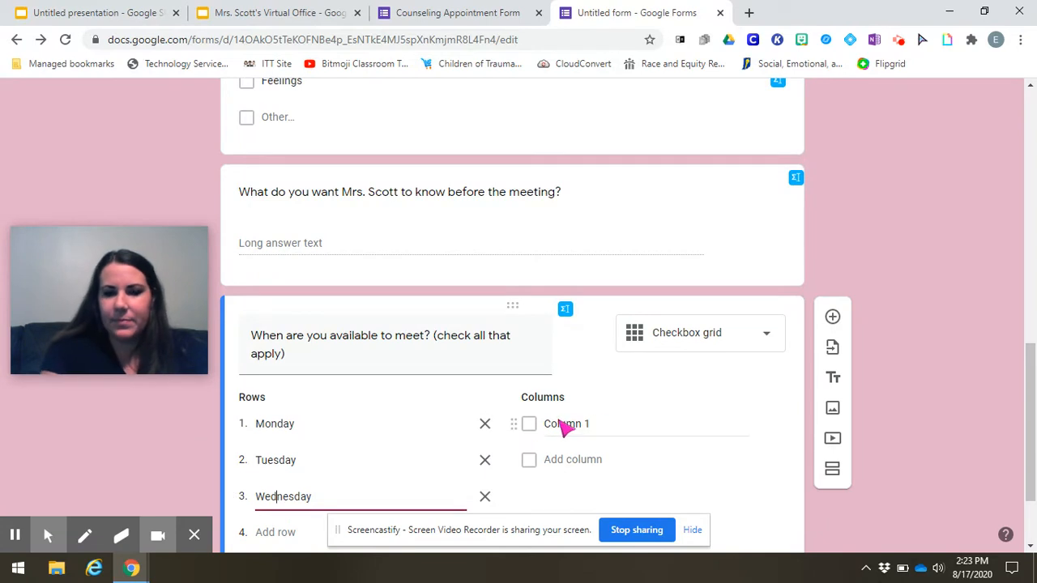
Step: Give the availability grid the columns Morning, MidDay and Afternoon, and compare it with the grid in the existing Counseling Appointment Form
{"action": "left_click", "coordinate": [588, 429]}
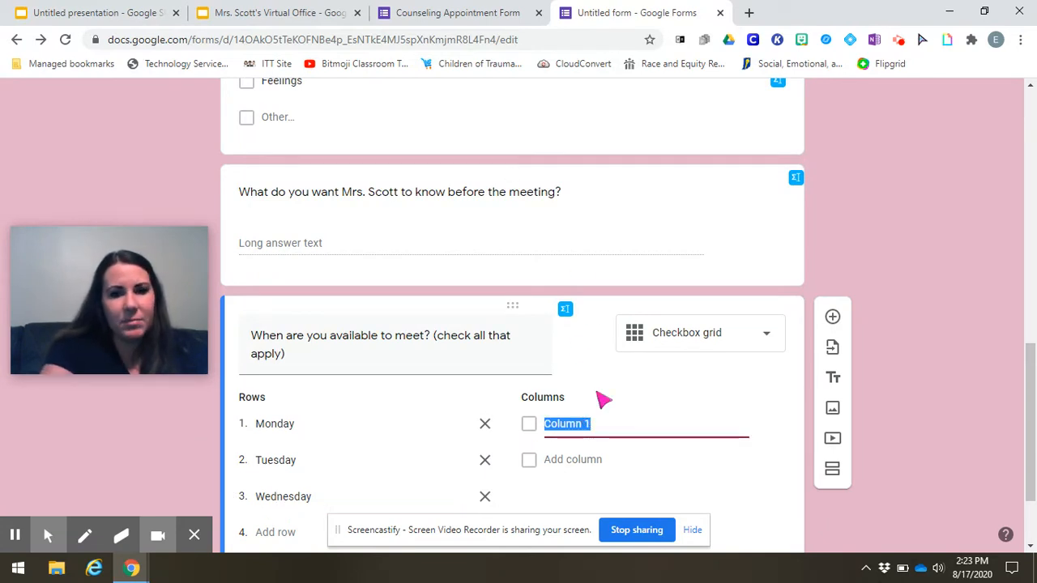
{"action": "type", "text": "Morning"}
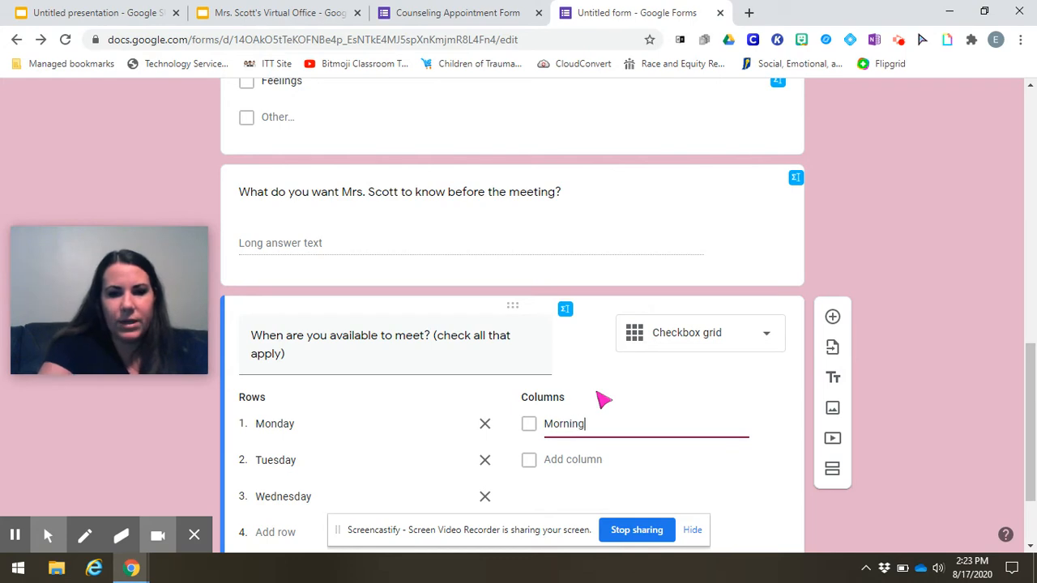
{"action": "left_click", "coordinate": [595, 463]}
{"action": "type", "text": "MidDay"}
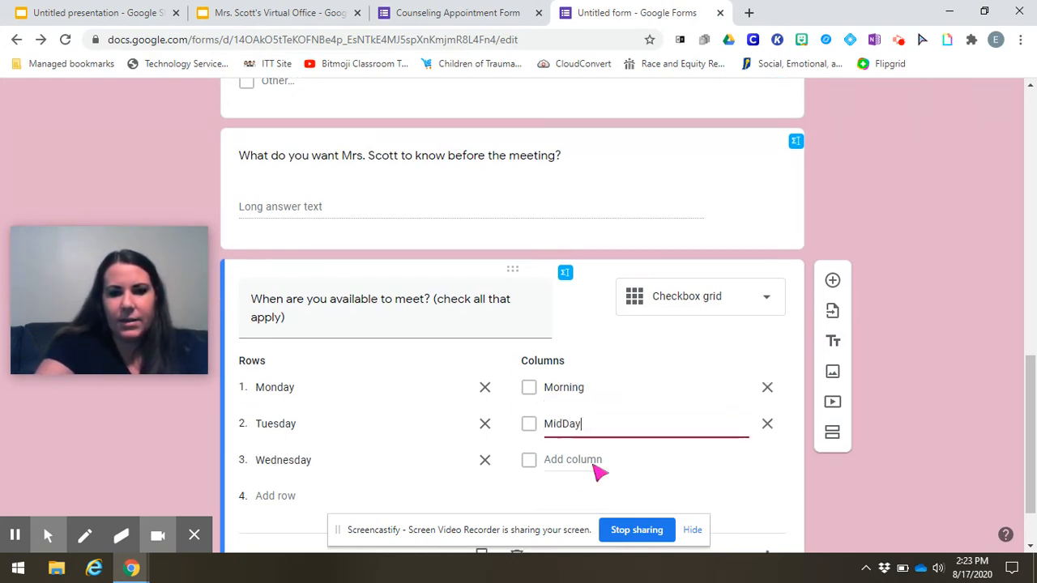
{"action": "left_click", "coordinate": [597, 466]}
{"action": "type", "text": "Afternoon"}
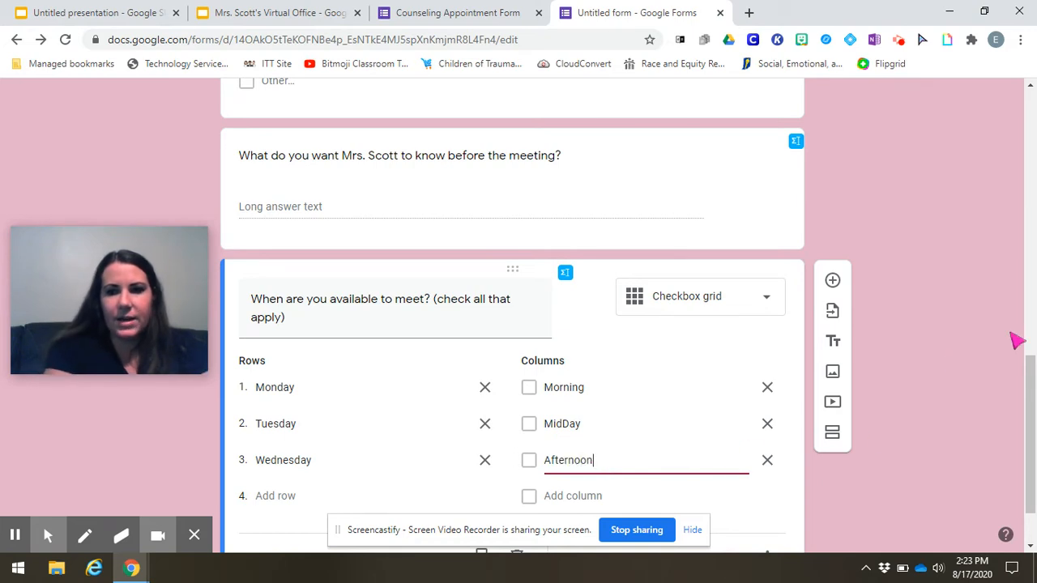
{"action": "scroll", "coordinate": [1035, 450], "scroll_direction": "down", "scroll_amount": 1}
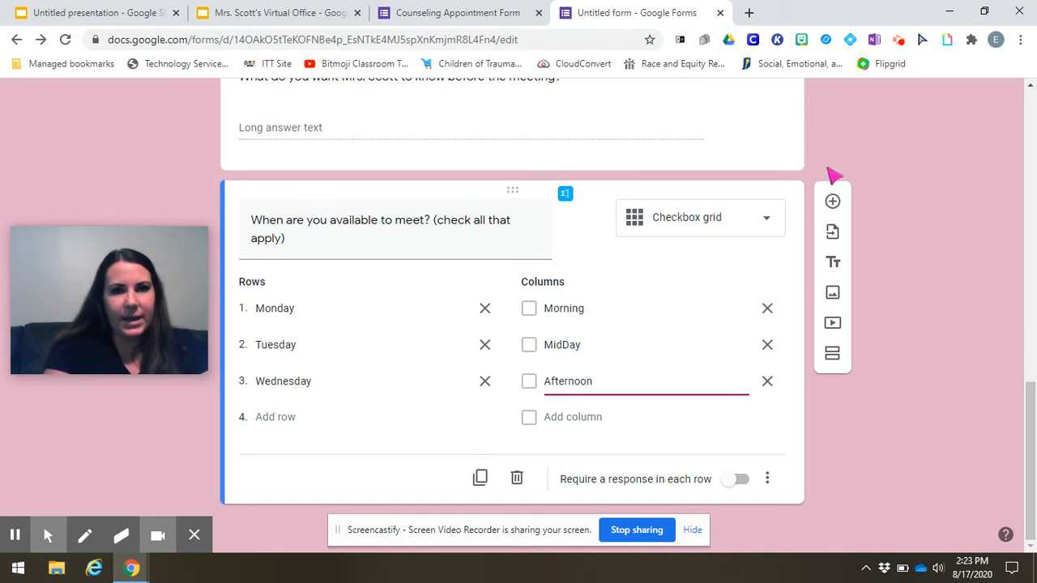
{"action": "left_click", "coordinate": [449, 12]}
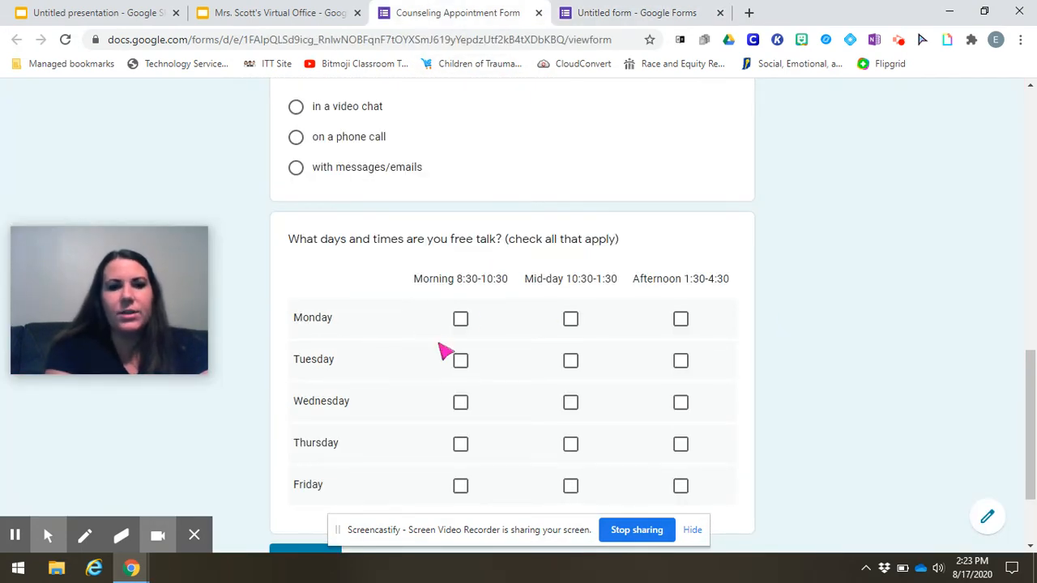
Step: Return to the form being built and rename the availability grid's second column to Mid-Day
{"action": "left_click", "coordinate": [632, 12]}
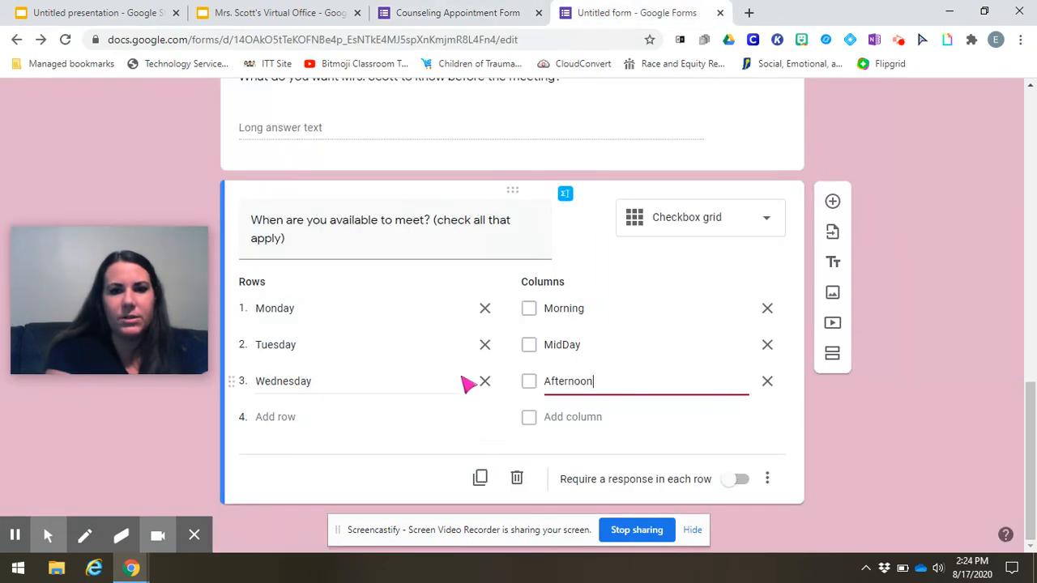
{"action": "double_click", "coordinate": [560, 348]}
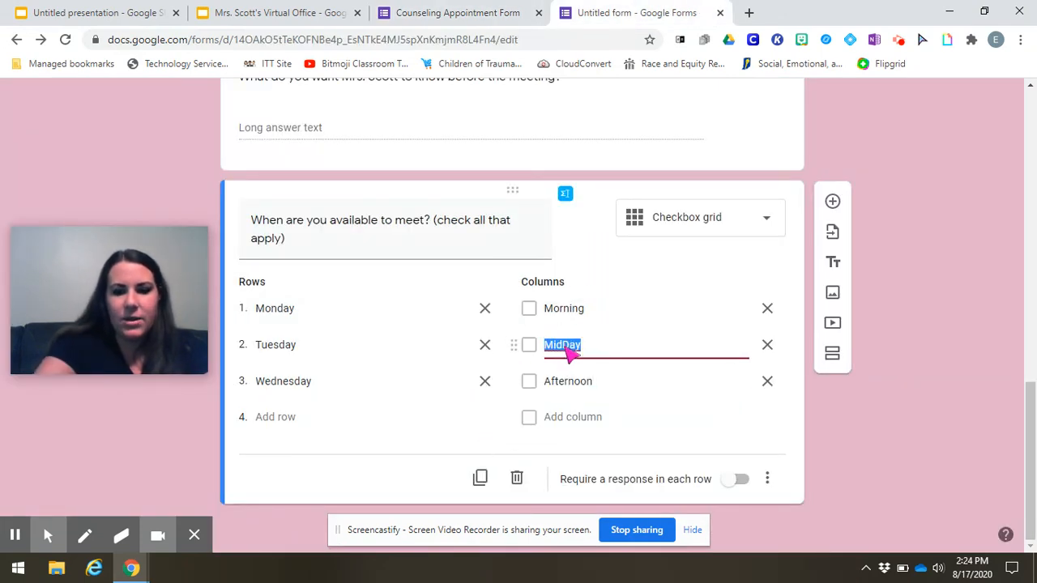
{"action": "left_click", "coordinate": [566, 349]}
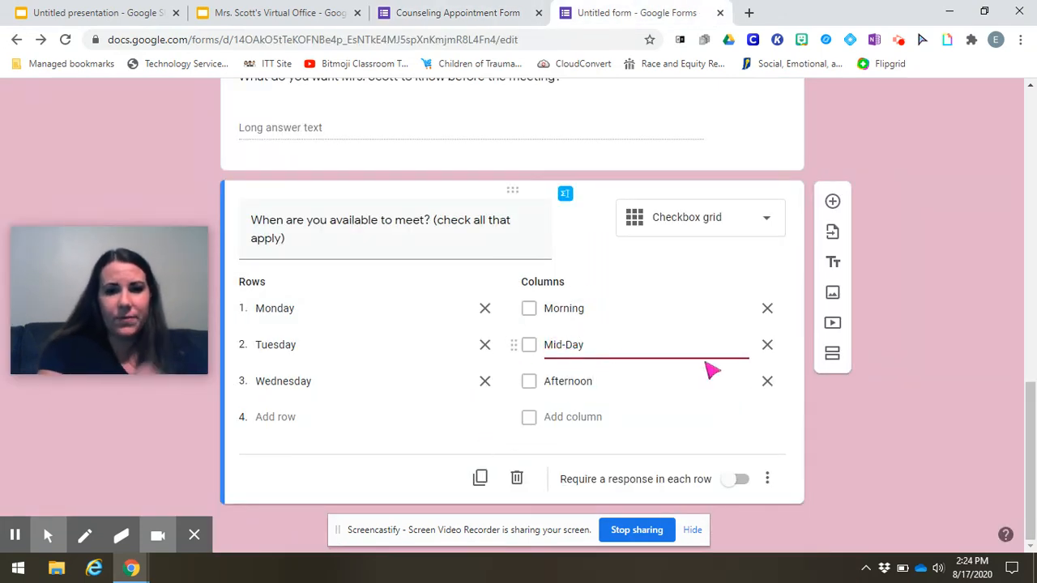
Step: Name the untitled form file "Counseling Appointment Request" to match the form's title
{"action": "left_click_drag", "start_coordinate": [1035, 412], "coordinate": [1029, 377]}
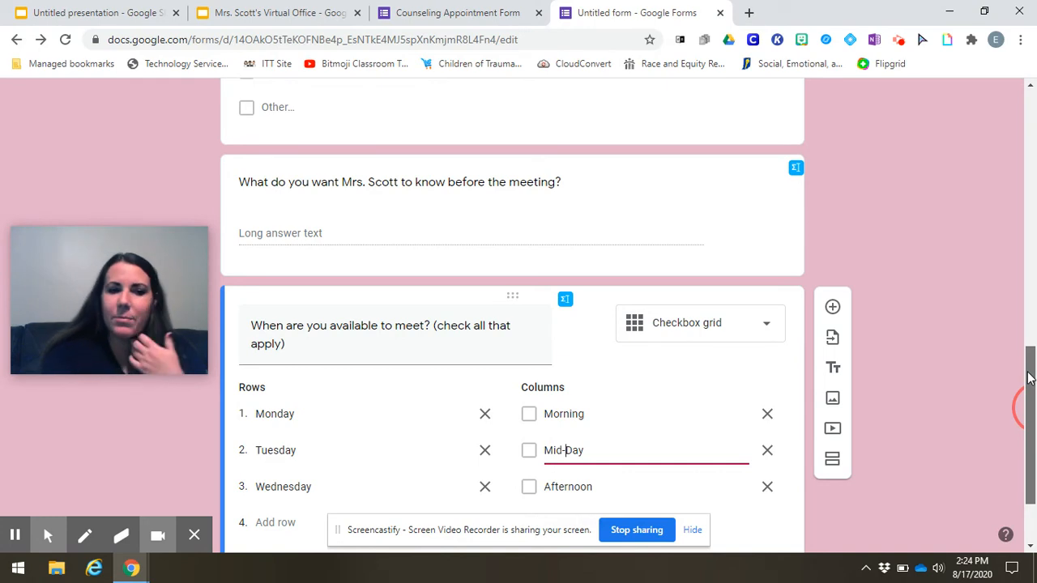
{"action": "left_click_drag", "start_coordinate": [1029, 378], "coordinate": [1028, 426]}
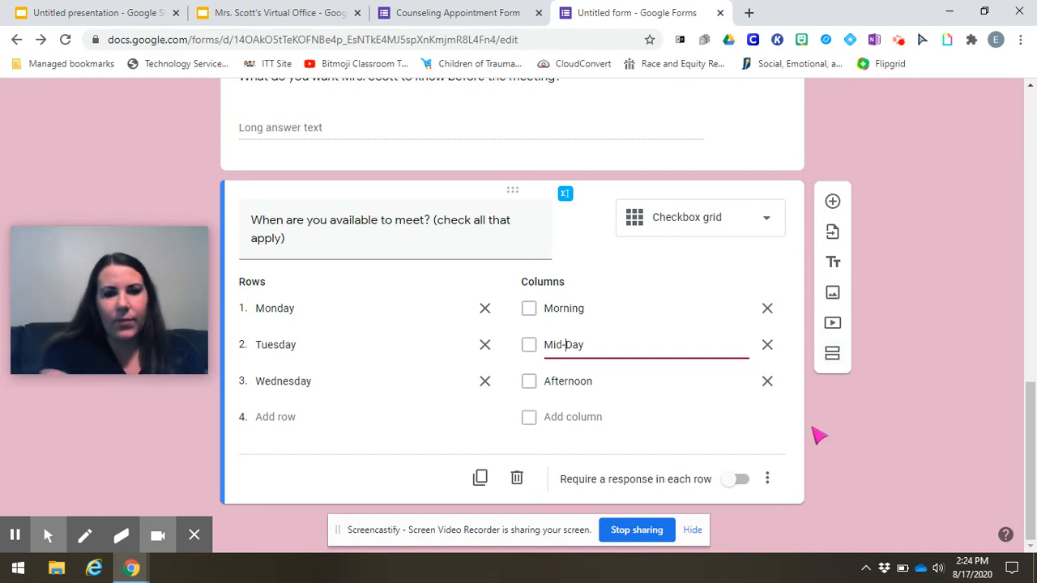
{"action": "left_click_drag", "start_coordinate": [1035, 452], "coordinate": [1034, 154]}
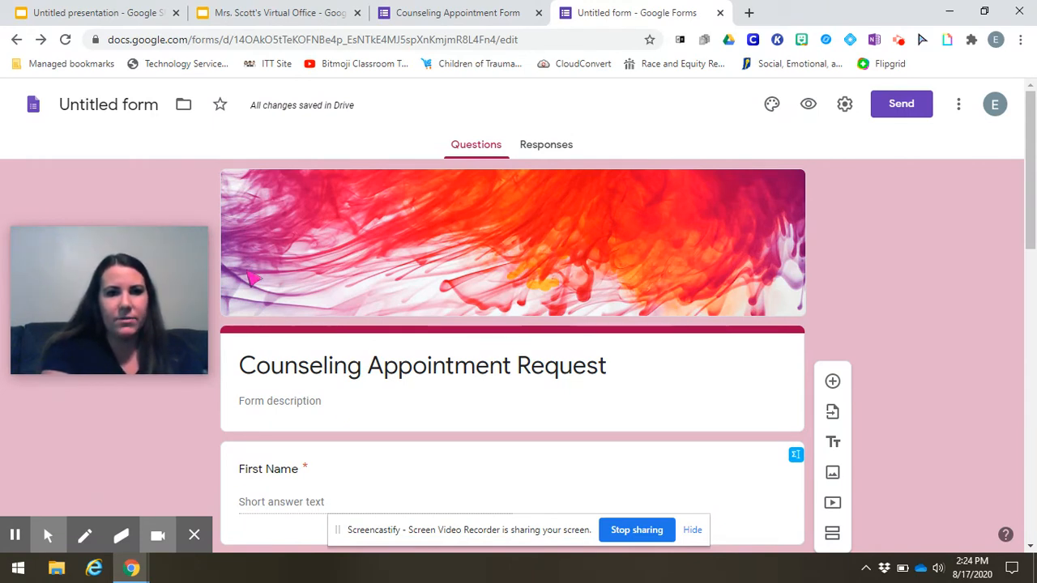
{"action": "left_click", "coordinate": [120, 114]}
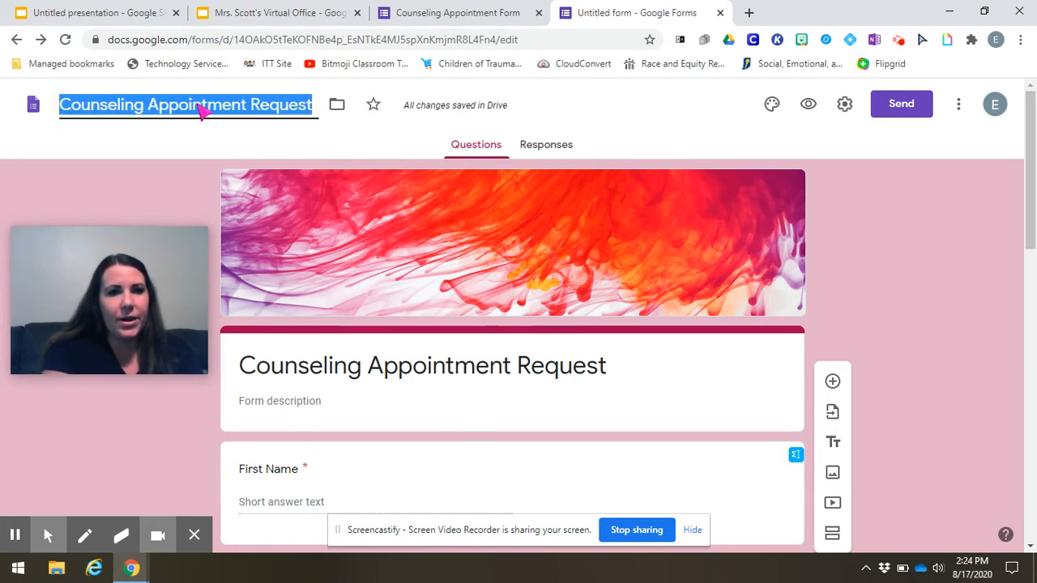
{"action": "left_click", "coordinate": [221, 152]}
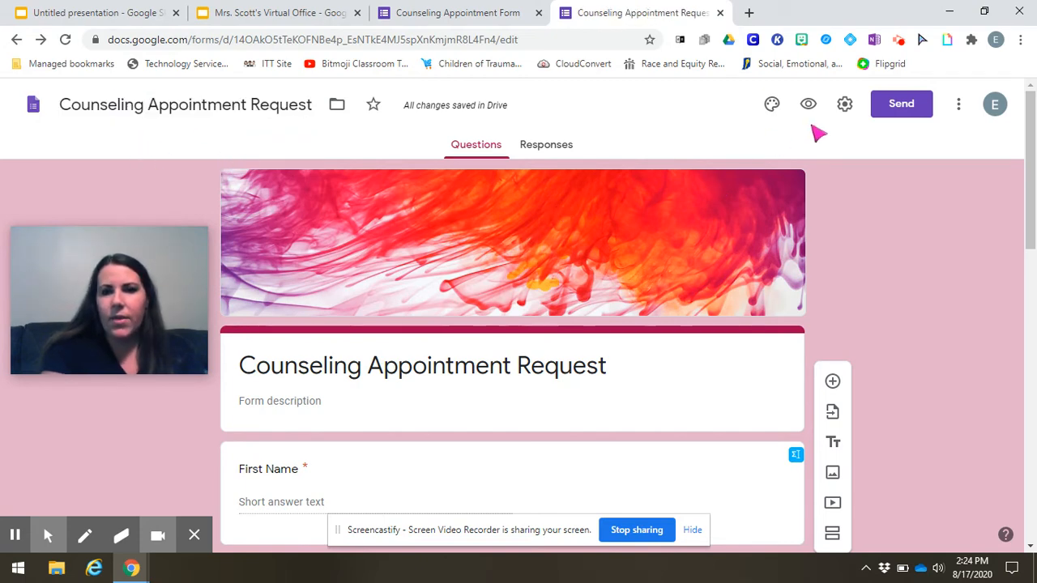
Step: Review the form's general settings, set the confirmation message to the counselor's name followed by "will be in touch soon!", and save
{"action": "left_click", "coordinate": [846, 104]}
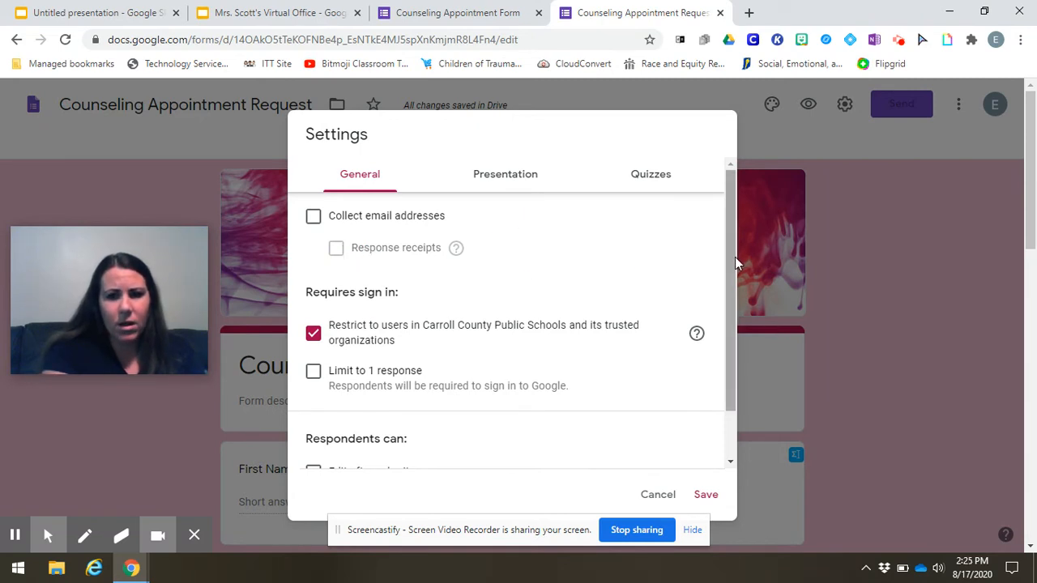
{"action": "left_click_drag", "start_coordinate": [733, 256], "coordinate": [739, 311]}
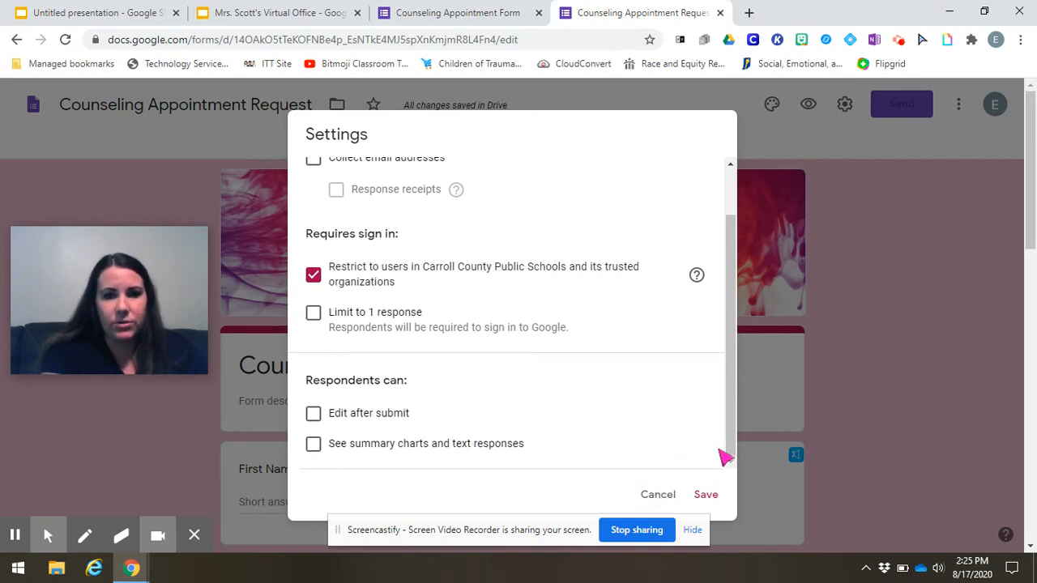
{"action": "left_click_drag", "start_coordinate": [731, 448], "coordinate": [724, 284]}
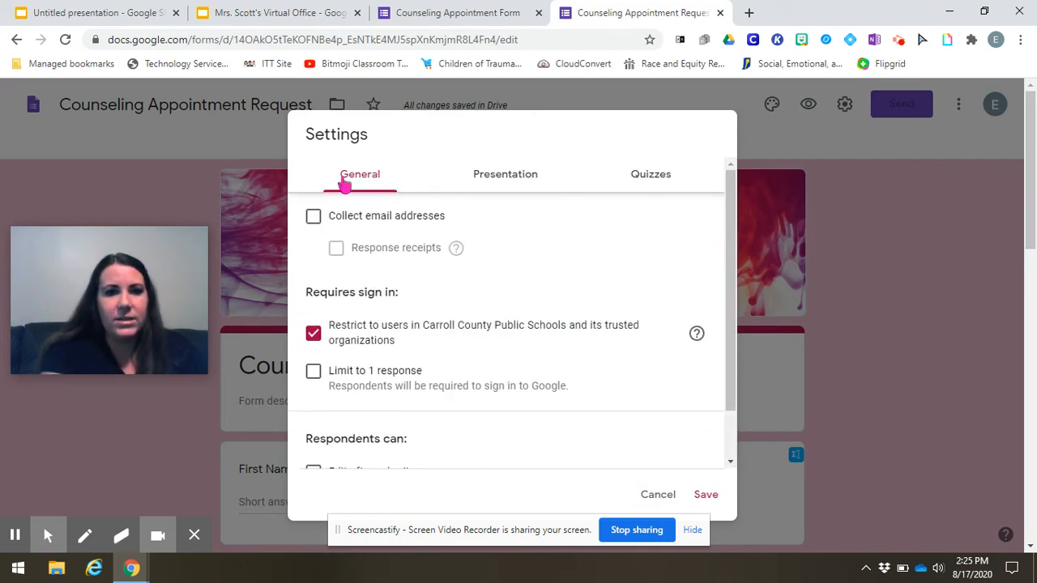
{"action": "left_click", "coordinate": [512, 184]}
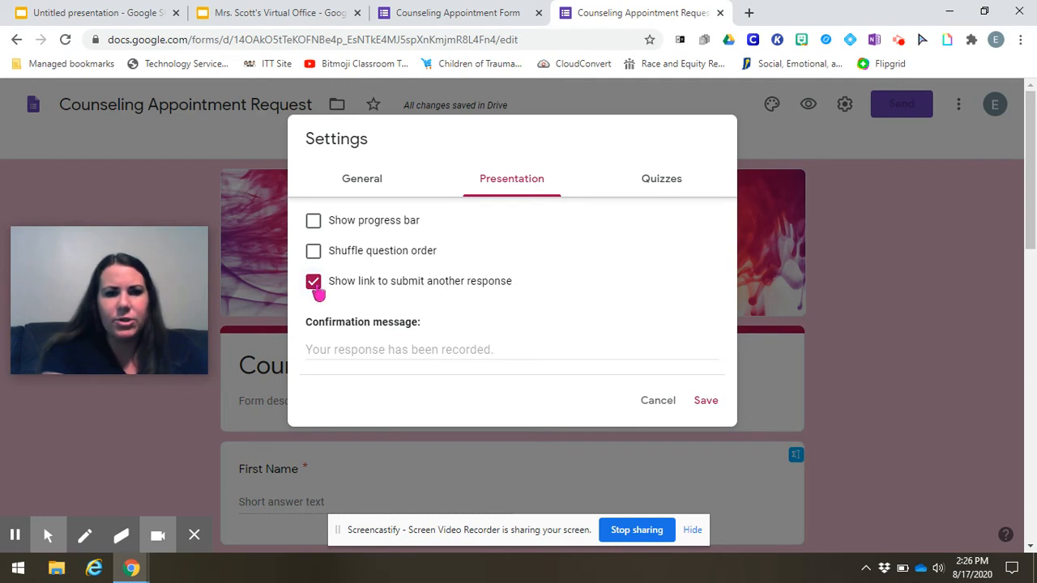
{"action": "left_click", "coordinate": [460, 356]}
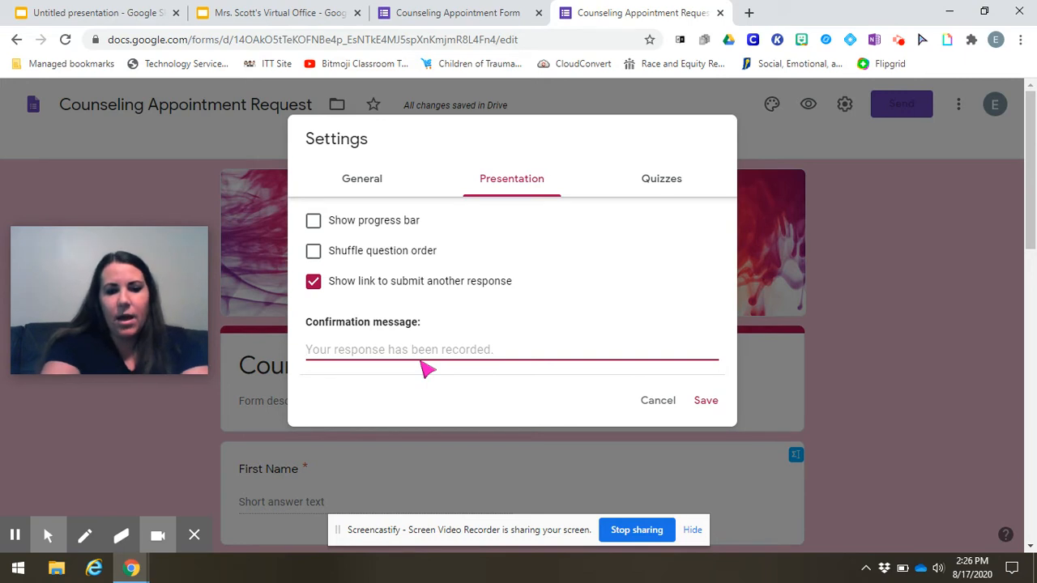
{"action": "type", "text": "Mrs. Scott will be in touch soon"}
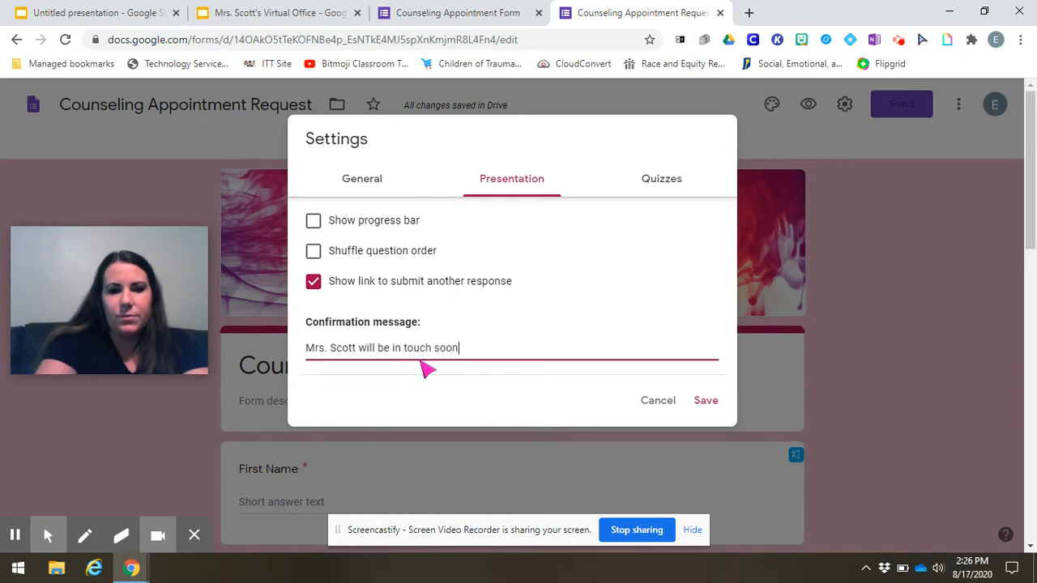
{"action": "type", "text": "!"}
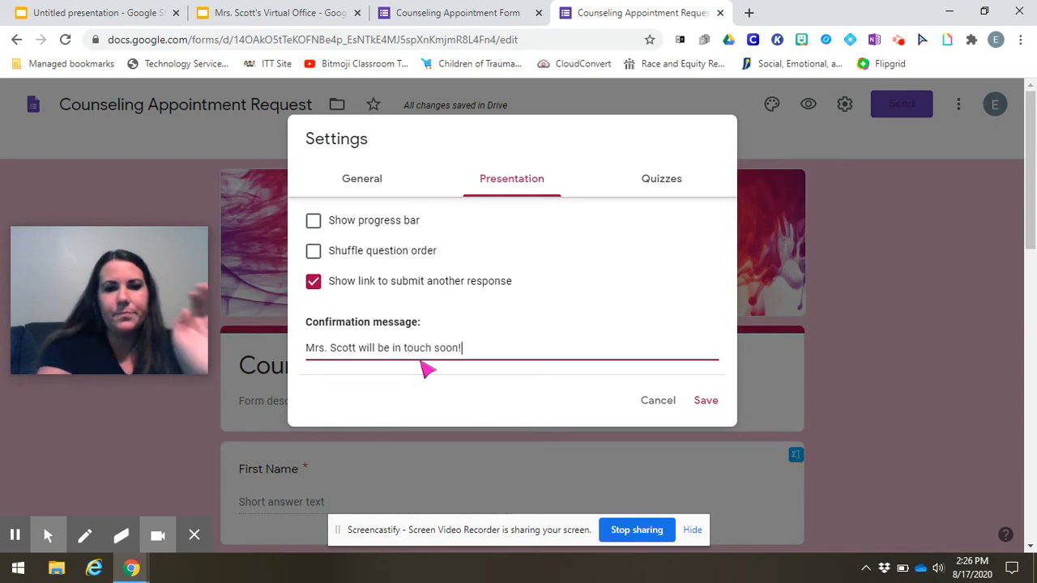
{"action": "left_click", "coordinate": [717, 410]}
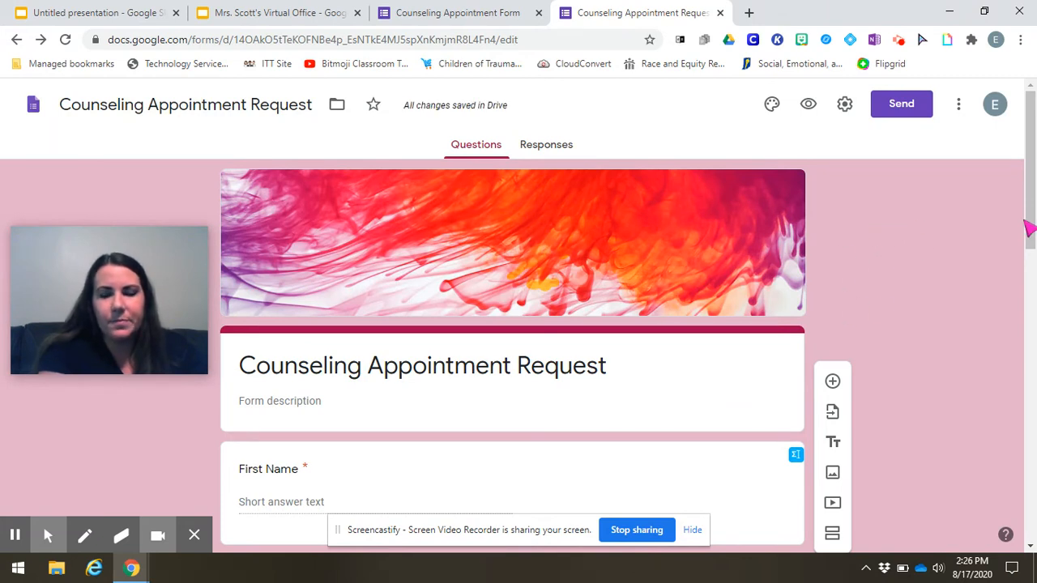
Step: Turn on email notifications for new responses to the form and check that the option is enabled
{"action": "scroll", "coordinate": [1025, 215], "scroll_direction": "down", "scroll_amount": 1}
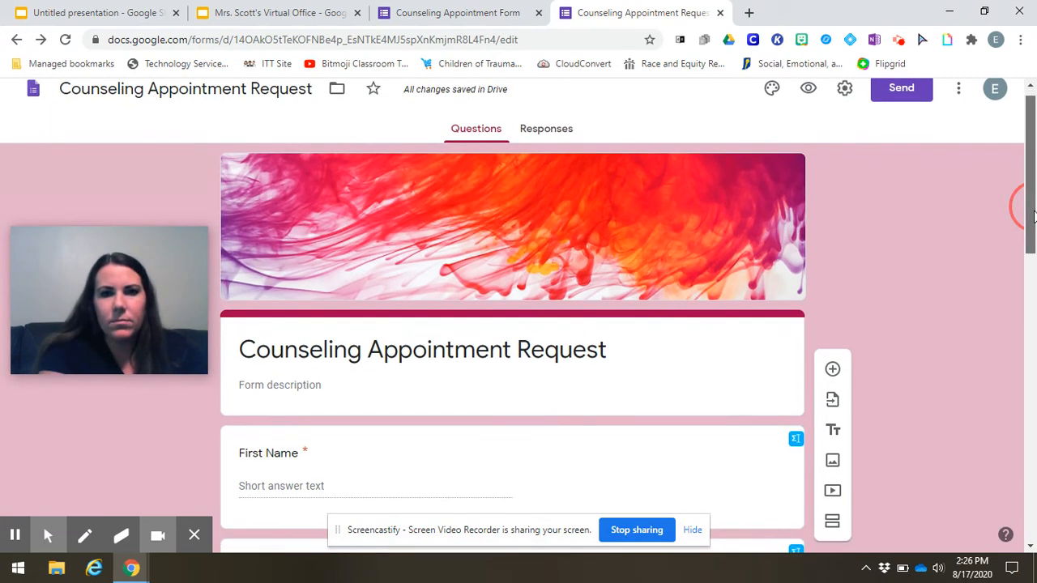
{"action": "left_click", "coordinate": [550, 131]}
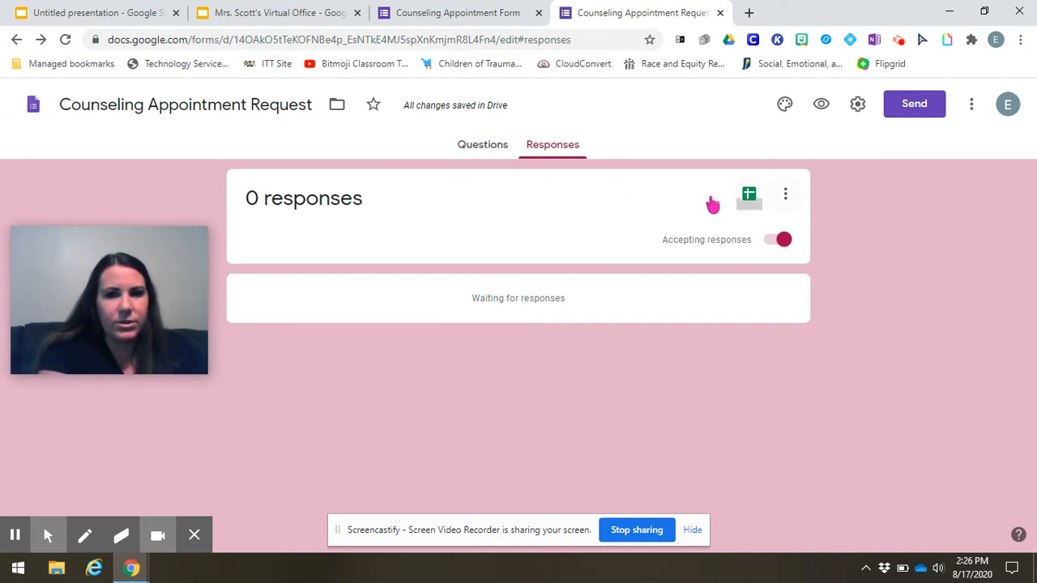
{"action": "left_click", "coordinate": [785, 197]}
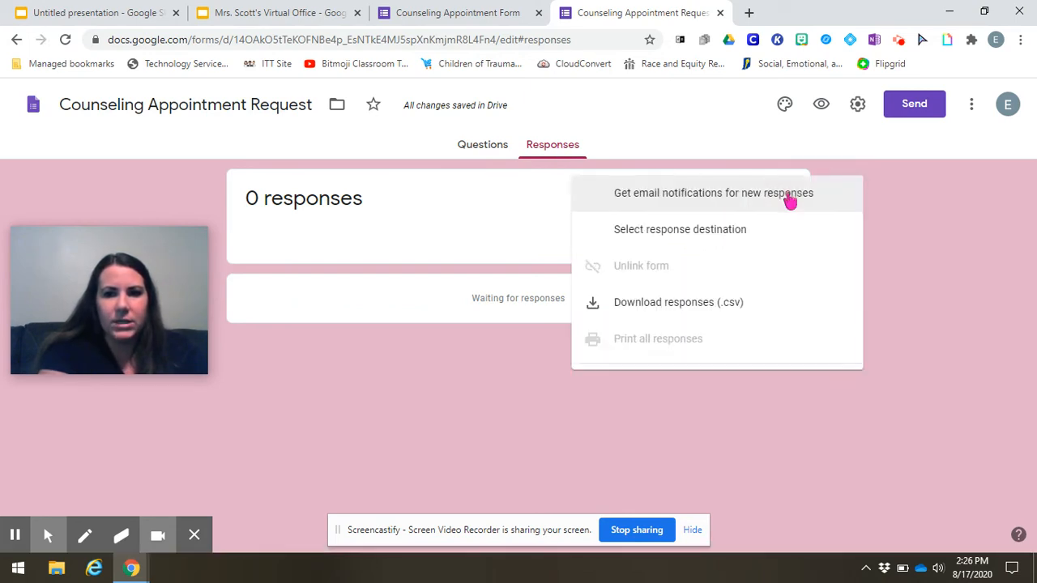
{"action": "left_click", "coordinate": [559, 201]}
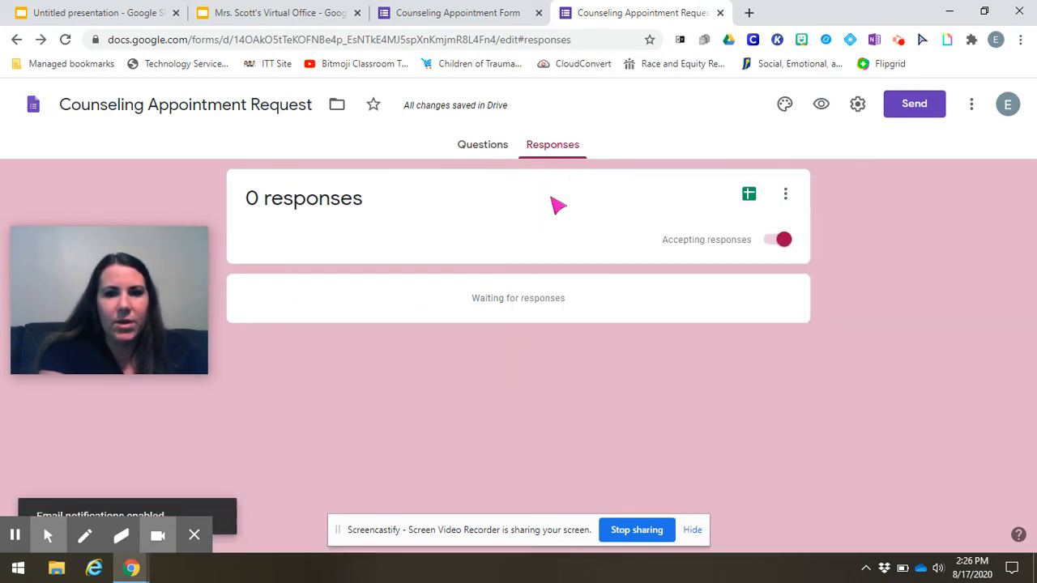
{"action": "left_click", "coordinate": [786, 199]}
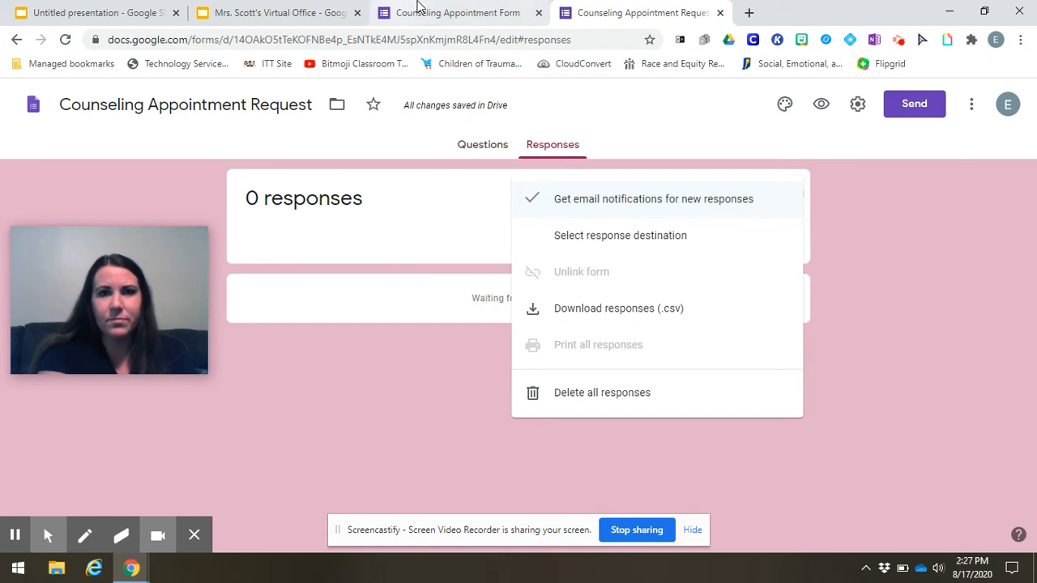
{"action": "left_click", "coordinate": [446, 234]}
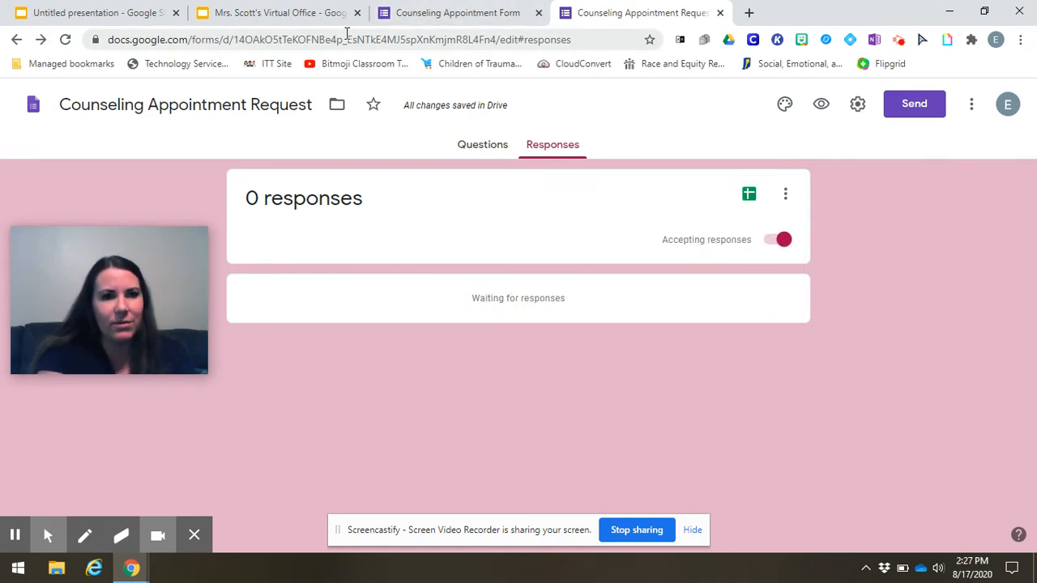
Step: Check the appointment note in the example virtual office, and delete the "Appt form" label and linked white paper from the desk in Untitled presentation
{"action": "left_click", "coordinate": [259, 12]}
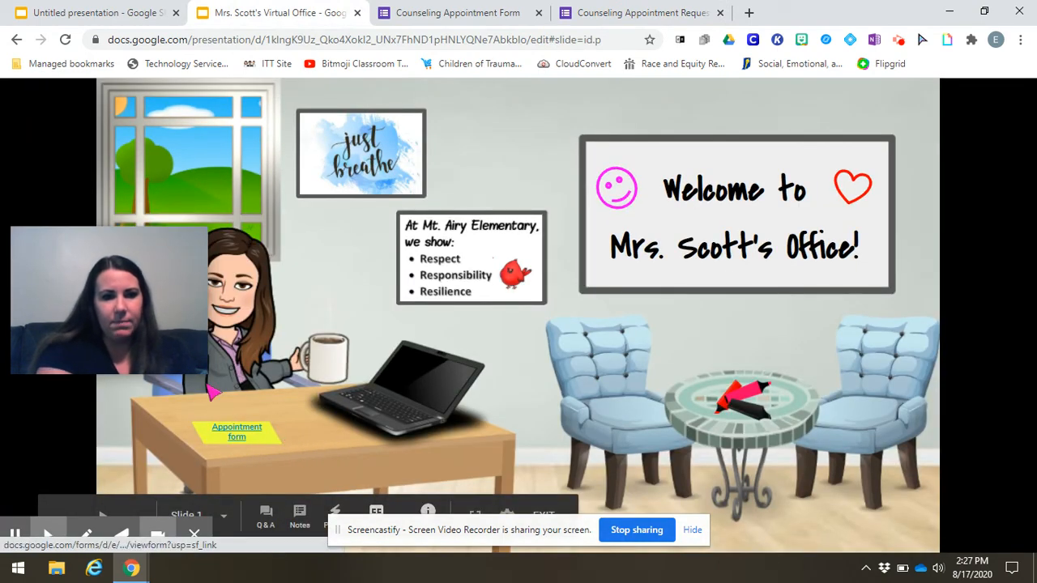
{"action": "mouse_move", "coordinate": [196, 313]}
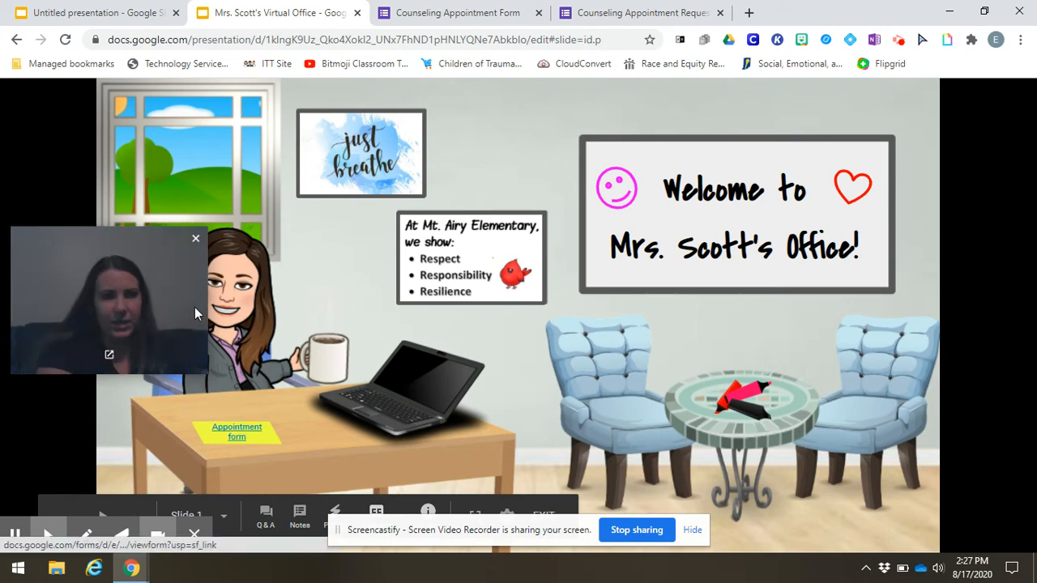
{"action": "left_click", "coordinate": [85, 8]}
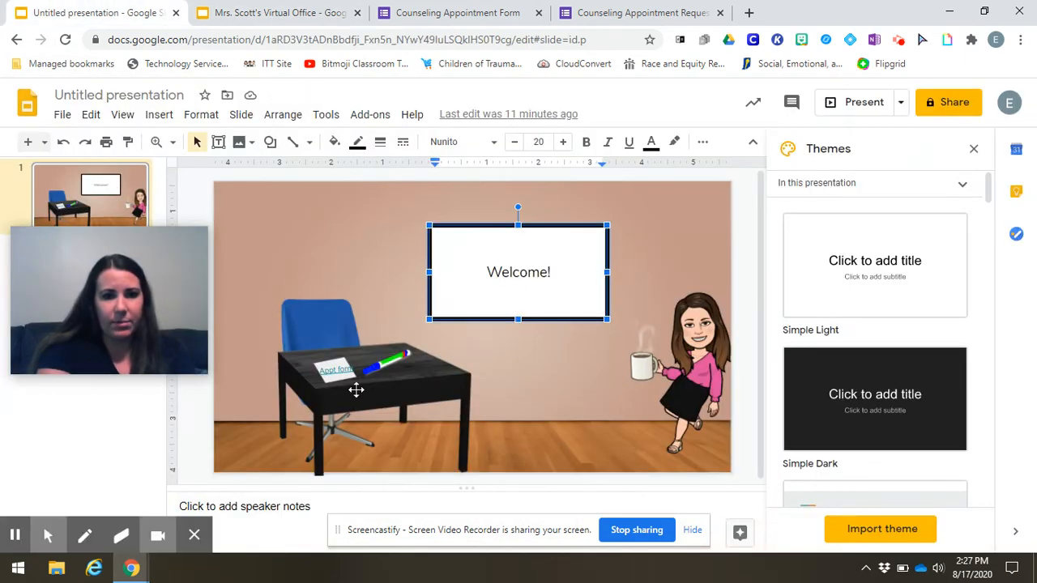
{"action": "left_click", "coordinate": [336, 362]}
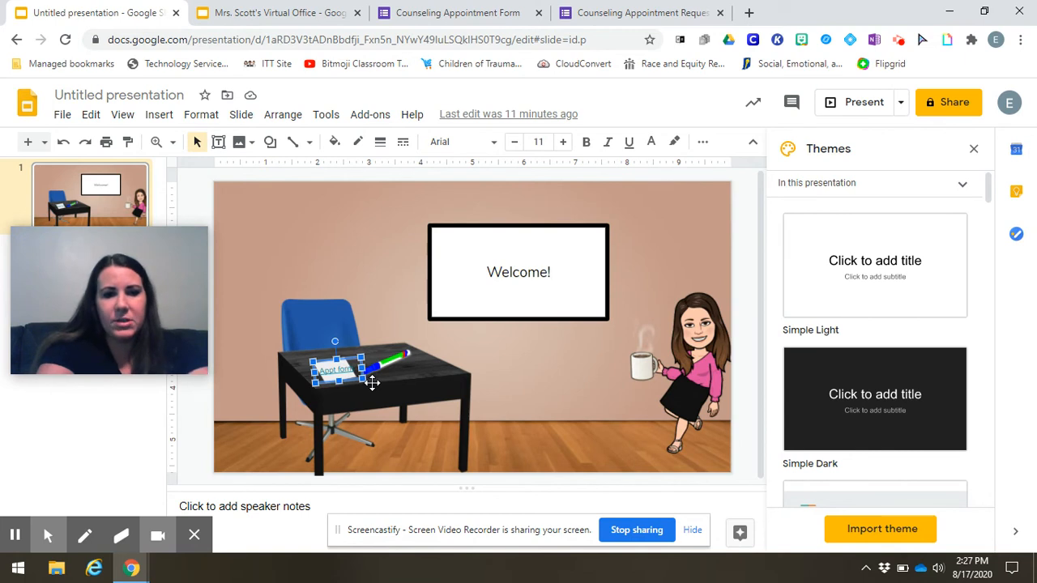
{"action": "left_click", "coordinate": [371, 382]}
{"action": "left_click", "coordinate": [328, 367]}
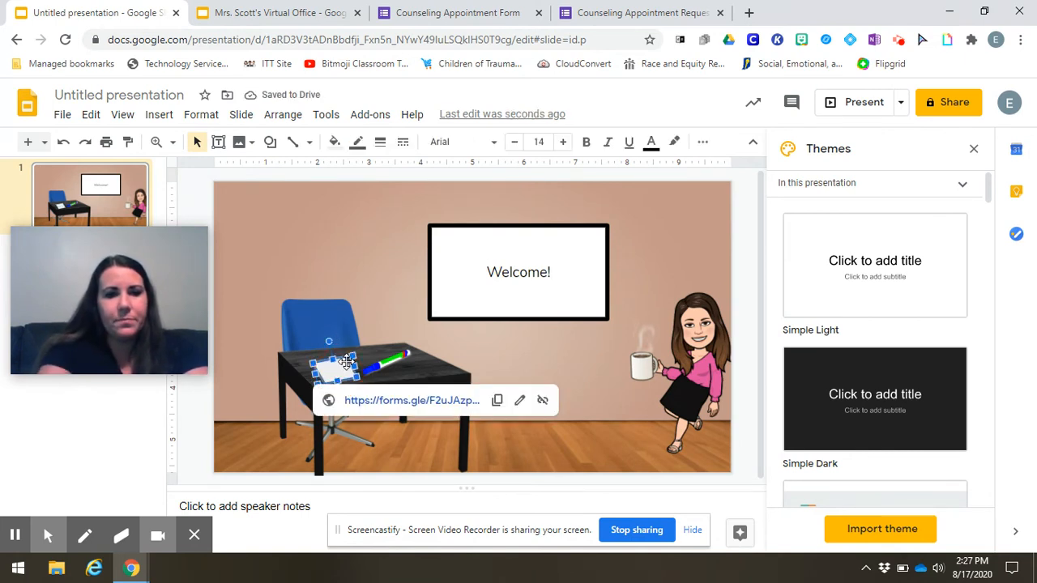
{"action": "key", "text": "Delete"}
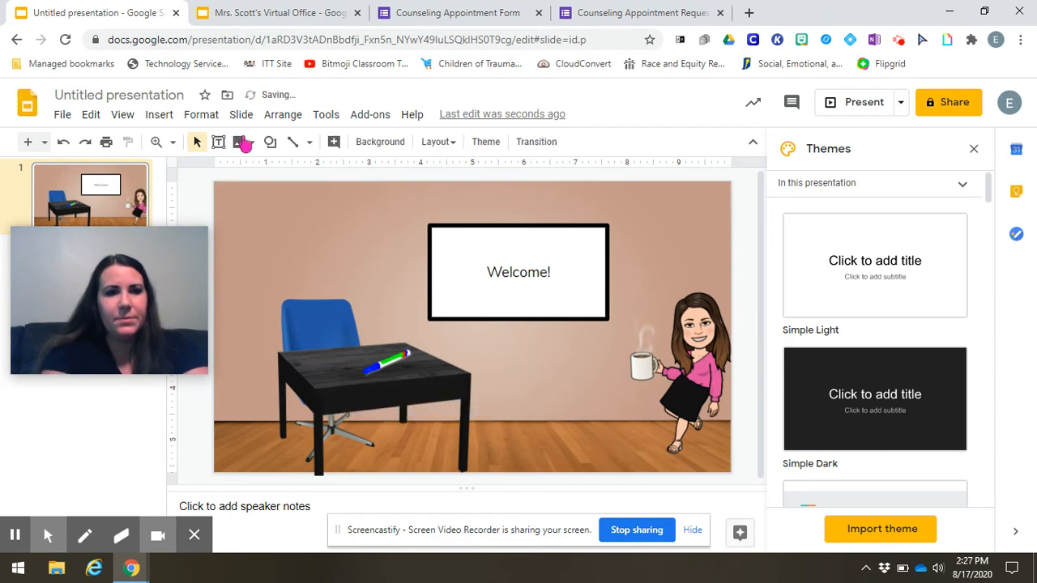